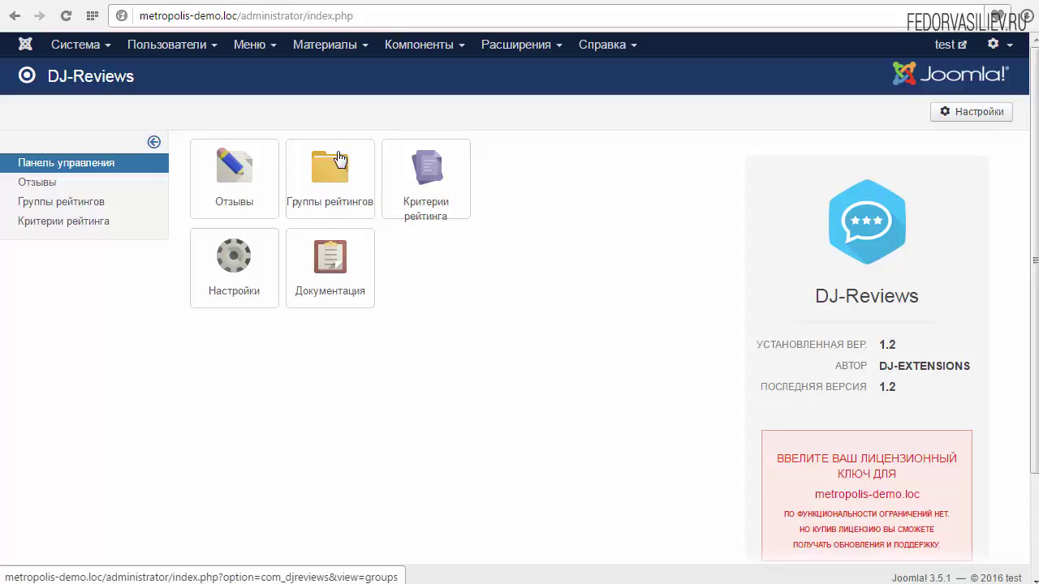
Step: Create a new rating group in DJ-Reviews and name it "первая"
click(331, 173)
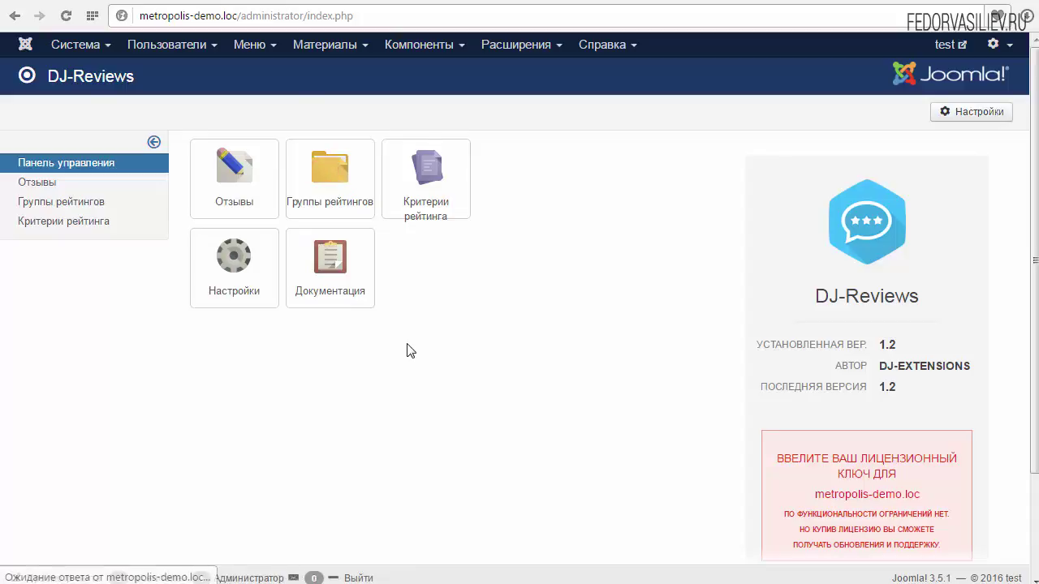
click(86, 114)
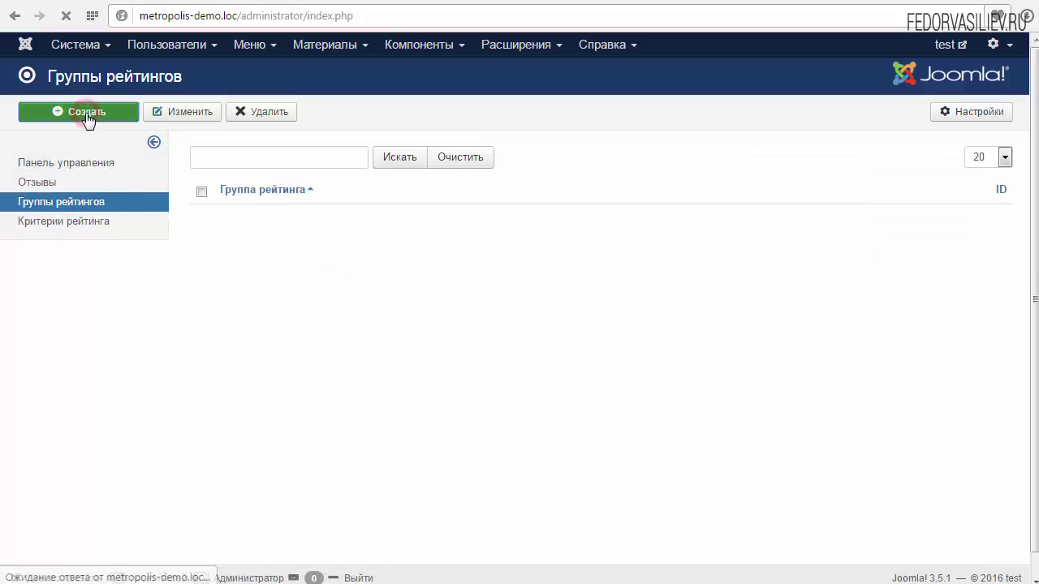
click(192, 210)
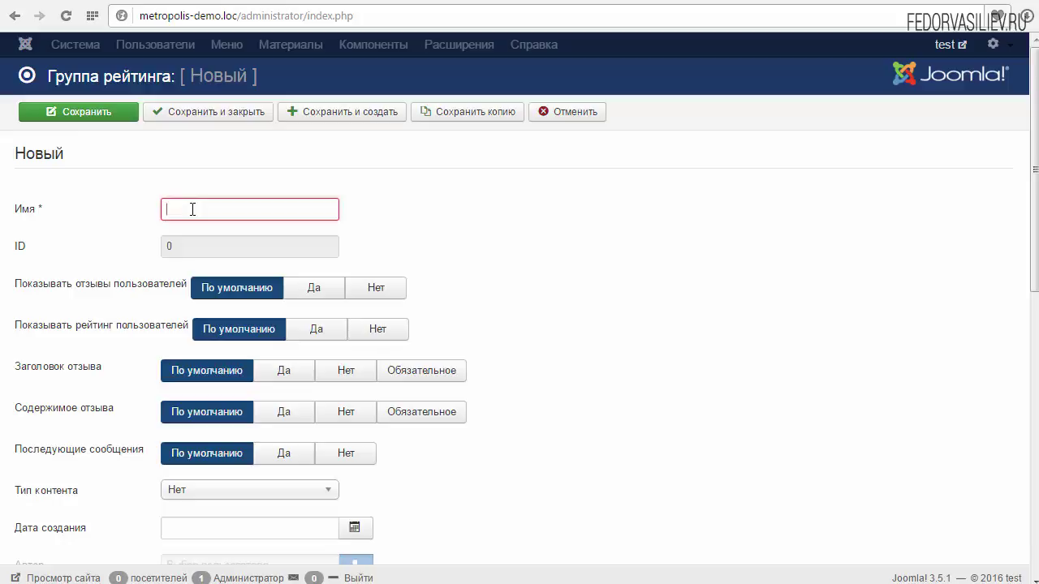
text(первая)
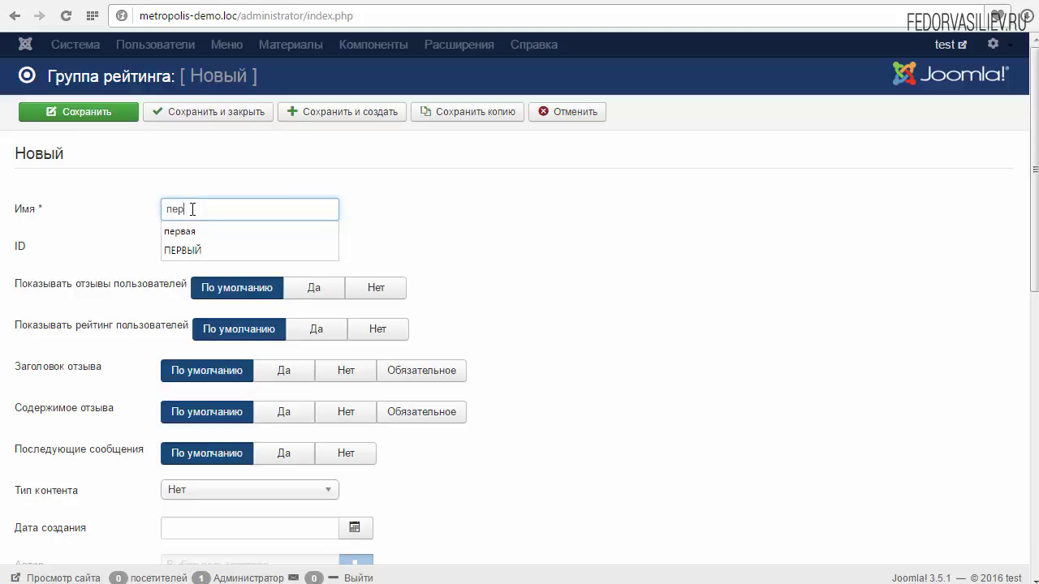
Step: Examine the new rating group's review display options, content type, creation date, author and description fields
scroll(696, 277, down, 2)
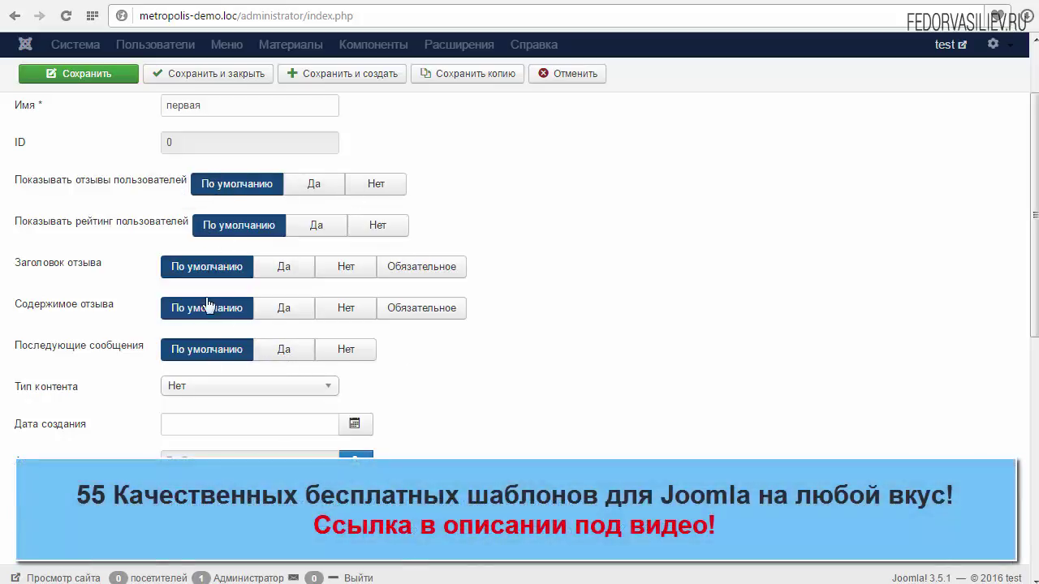
scroll(163, 349, up, 1)
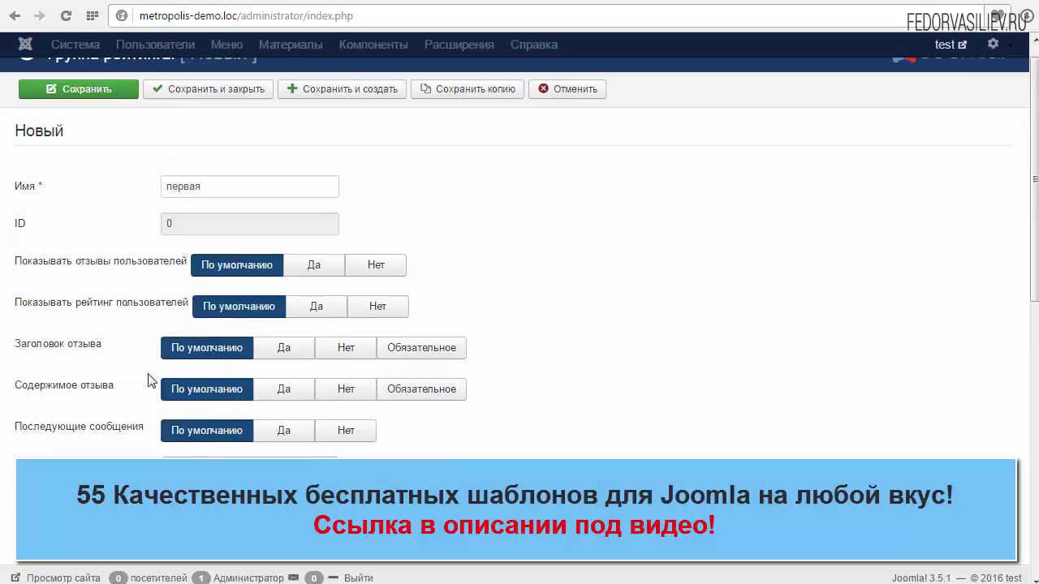
scroll(226, 235, up, 1)
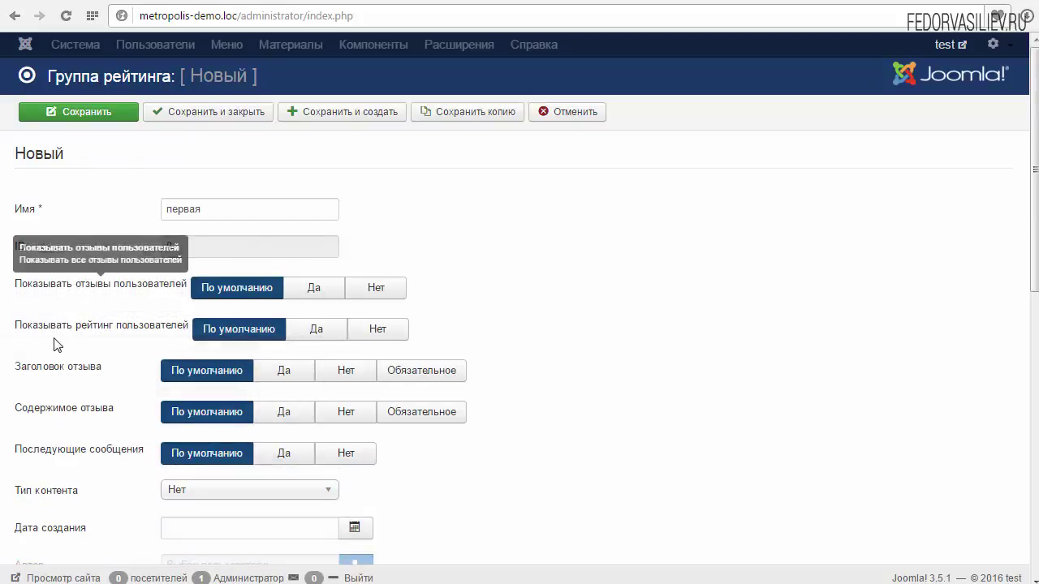
mouse_move(62, 379)
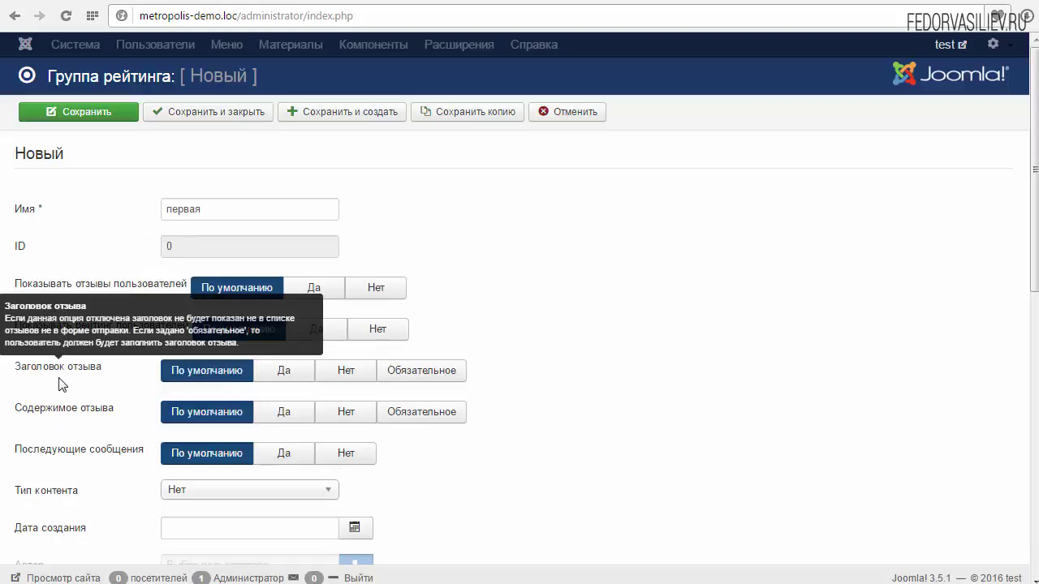
mouse_move(60, 411)
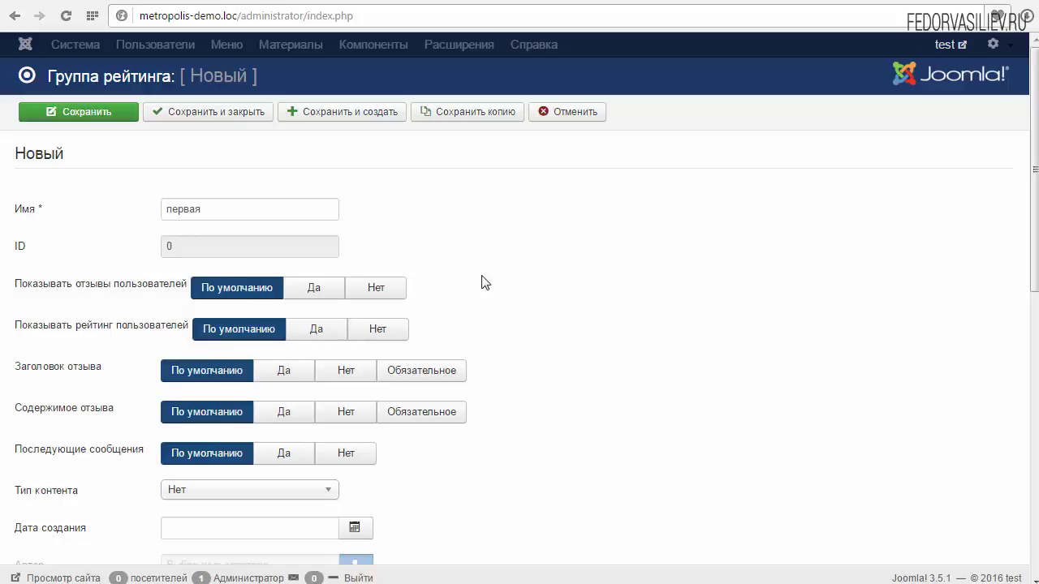
scroll(487, 276, down, 3)
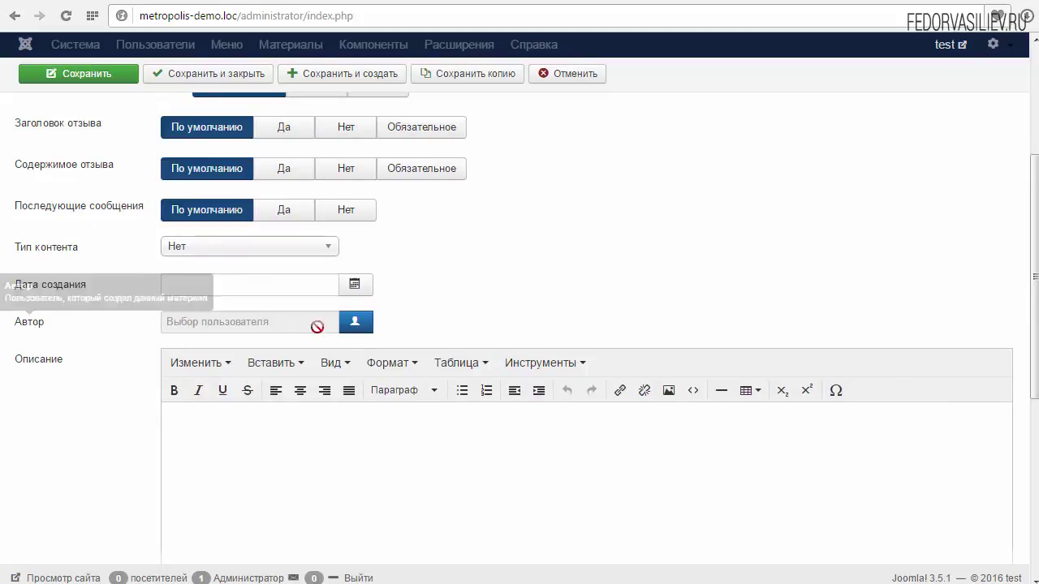
scroll(127, 285, down, 2)
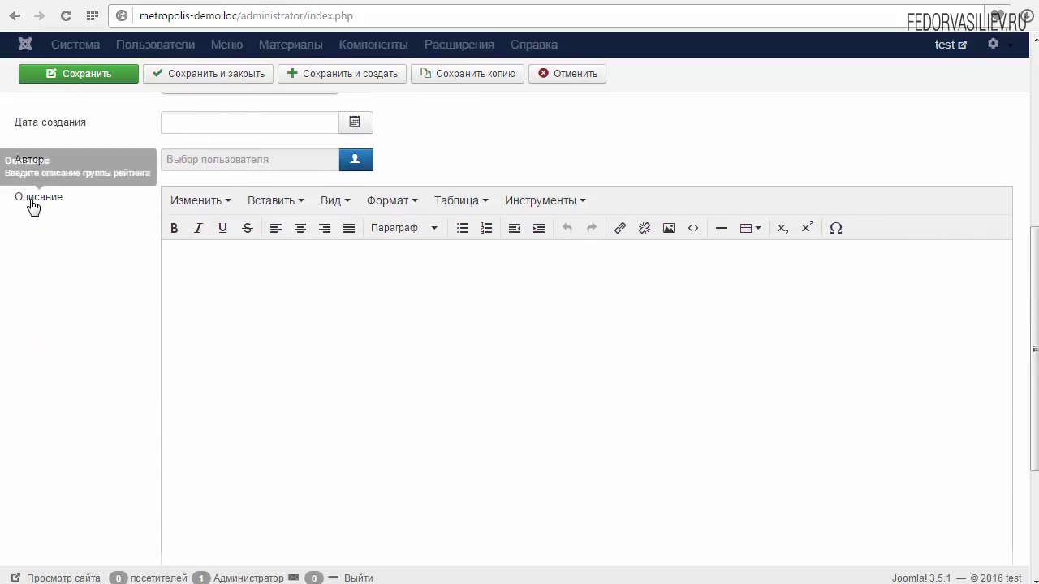
scroll(276, 303, down, 3)
scroll(67, 238, up, 3)
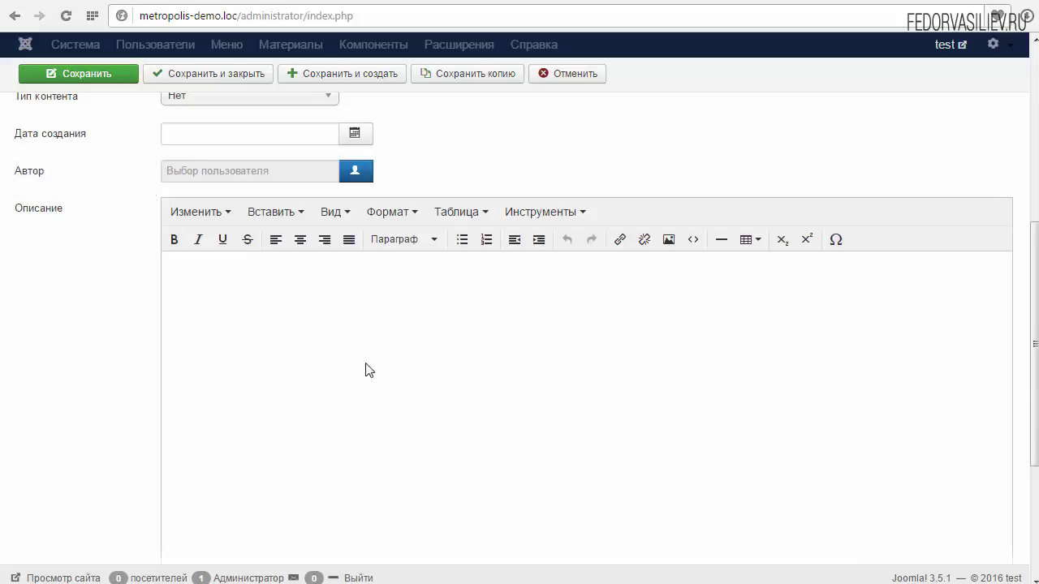
click(331, 351)
scroll(371, 343, down, 4)
scroll(370, 344, up, 3)
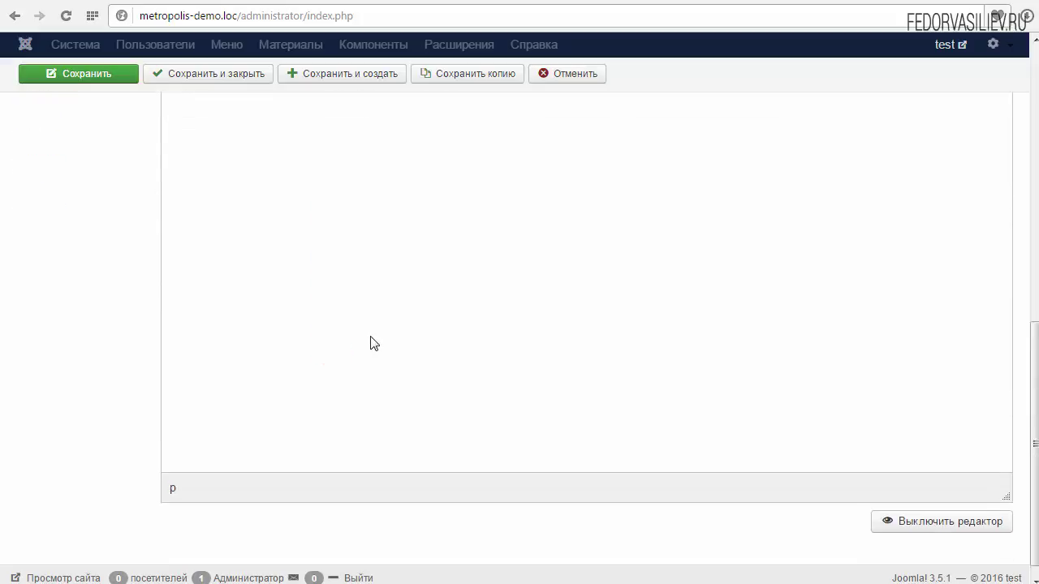
scroll(373, 344, up, 1)
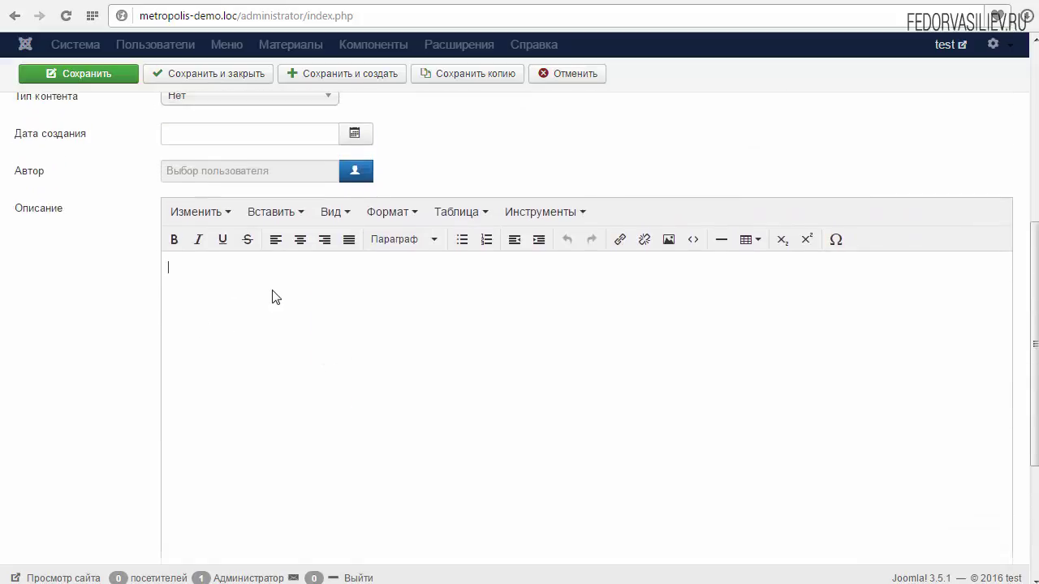
scroll(252, 289, down, 2)
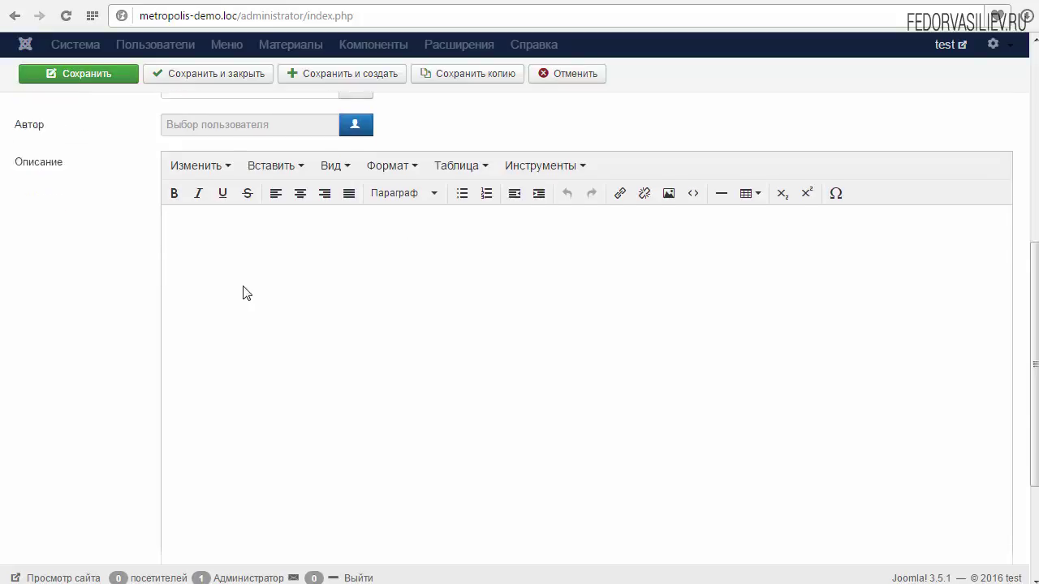
scroll(232, 276, up, 2)
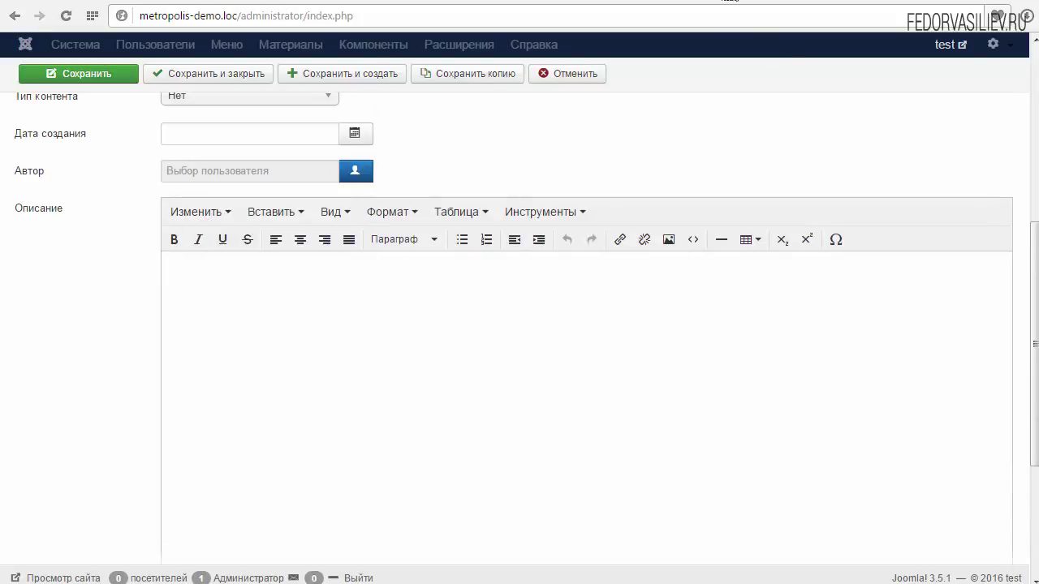
Step: Switch to the host.loc article page and copy the rating heading "Оставьте пожалуйста свой отзыв"
click(740, 2)
scroll(709, 206, up, 5)
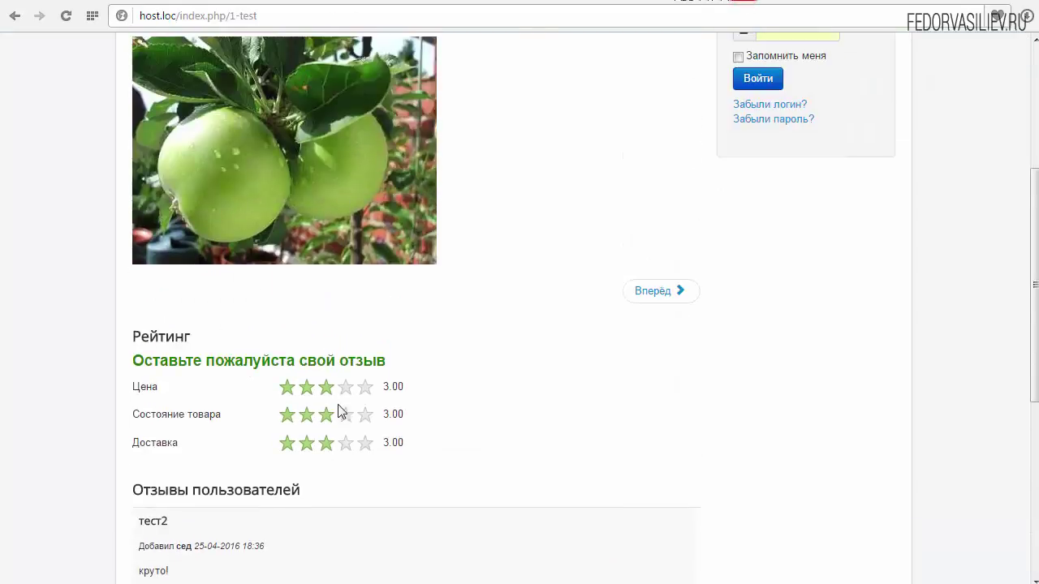
drag(396, 362, 129, 366)
key(ctrl+c)
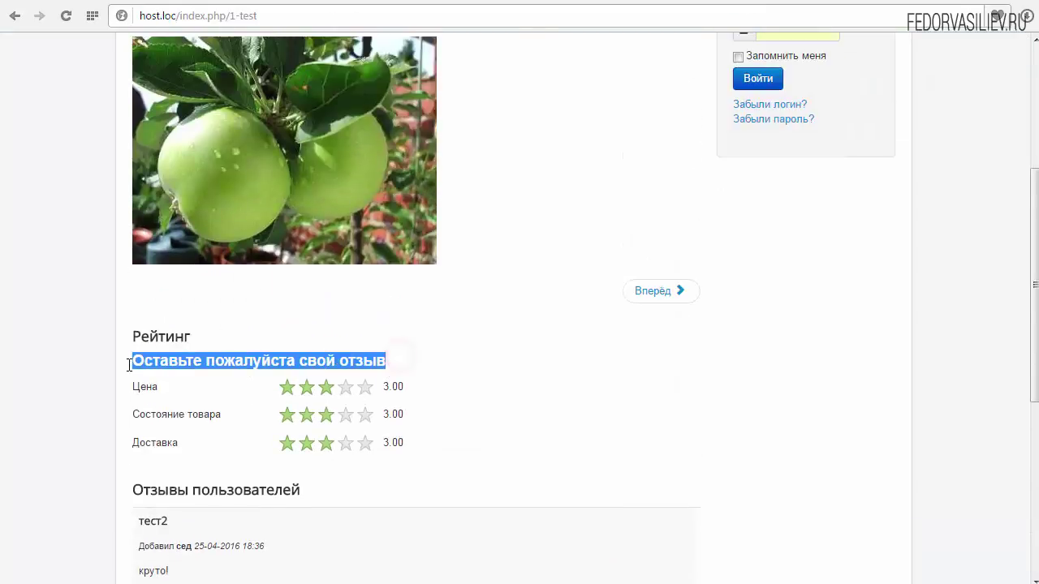
click(201, 362)
Step: Examine the rating criteria Цена, Состояние товара and Доставка on the article page
scroll(211, 198, down, 2)
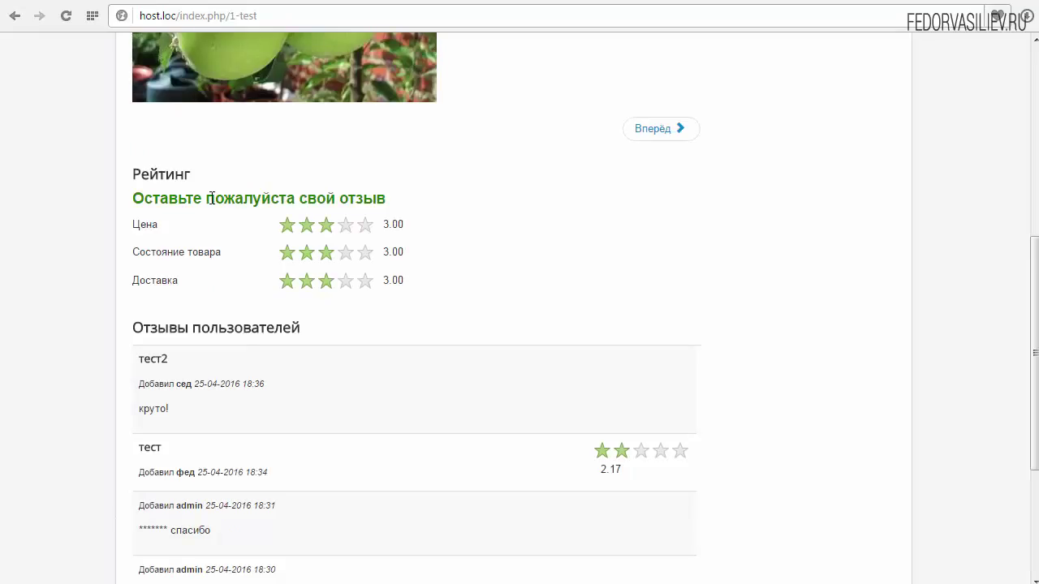
double_click(132, 226)
click(135, 252)
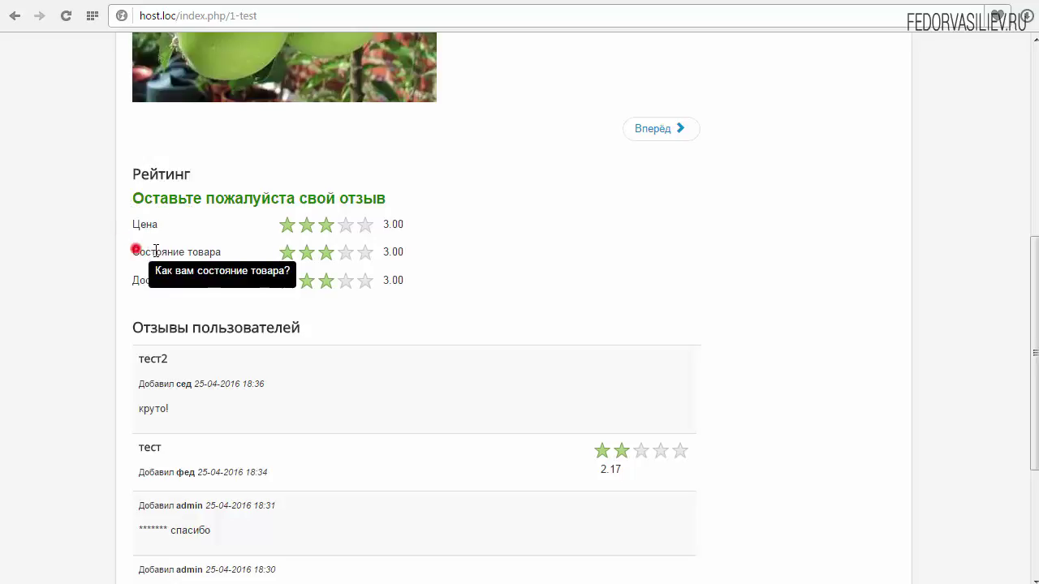
drag(135, 253, 220, 252)
drag(132, 280, 174, 282)
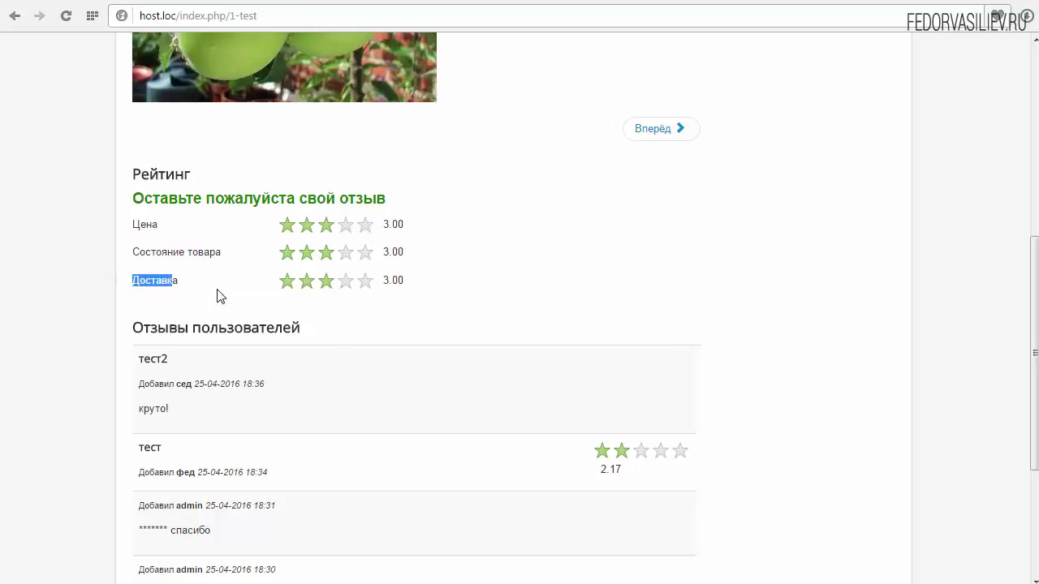
scroll(179, 276, up, 1)
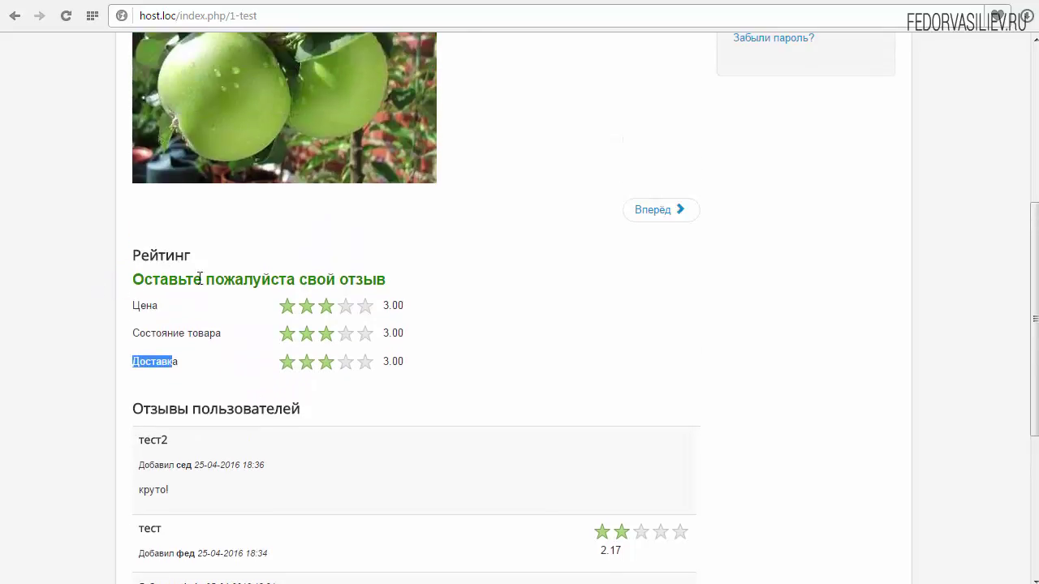
Step: Return to the rating group form and paste "Оставьте пожалуйста свой отзыв" into its description
click(816, 1)
click(686, 1)
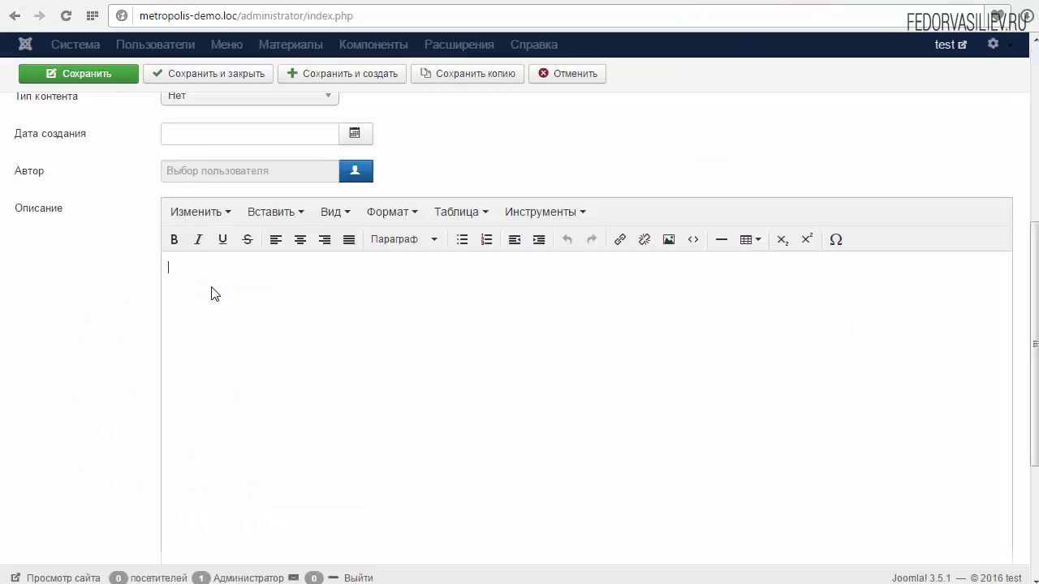
key(ctrl+v)
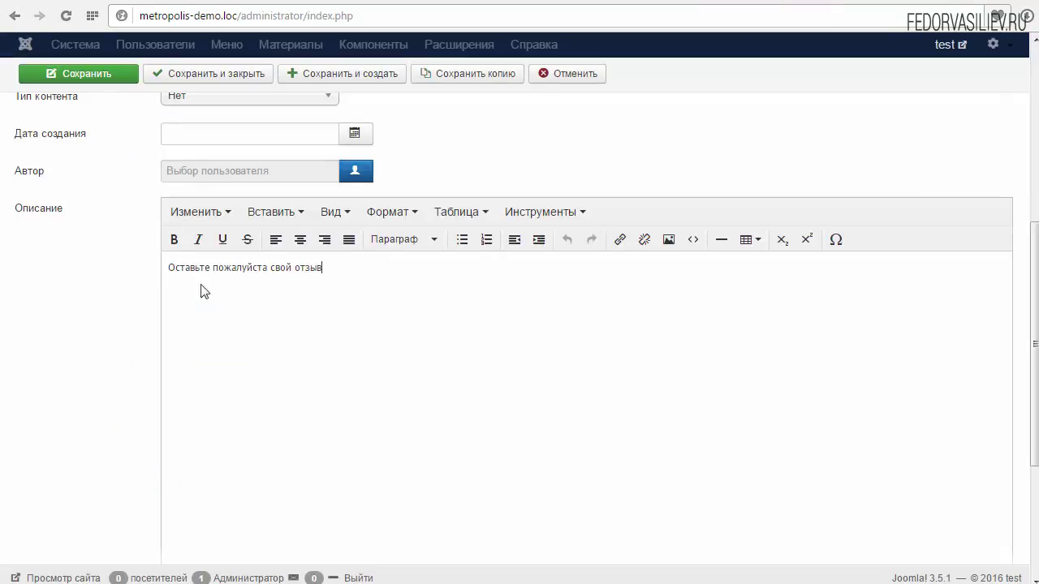
Step: Make the description text "Оставьте пожалуйста свой отзыв" bold
drag(323, 267, 151, 267)
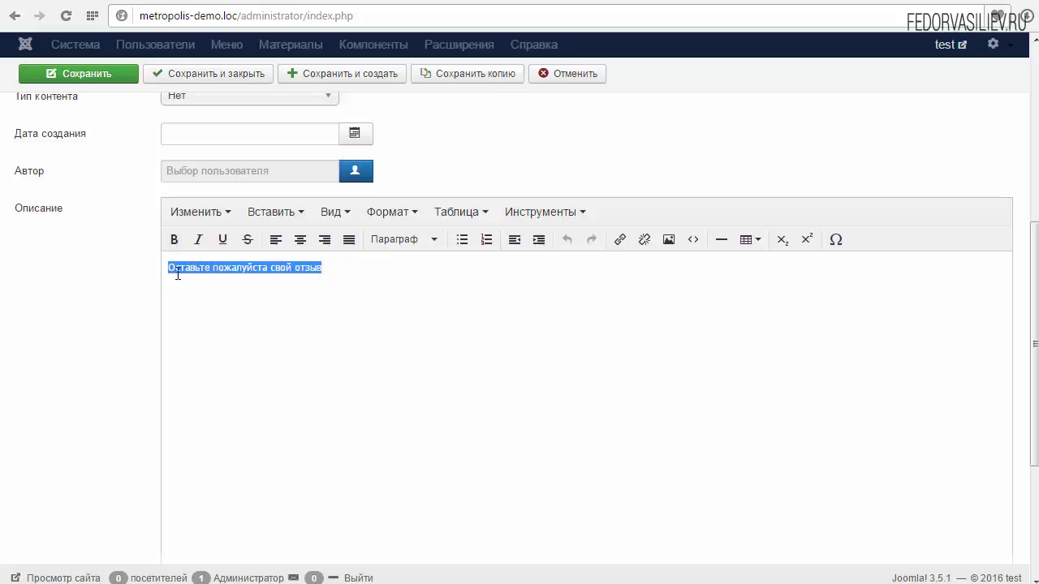
click(174, 240)
click(292, 268)
click(348, 270)
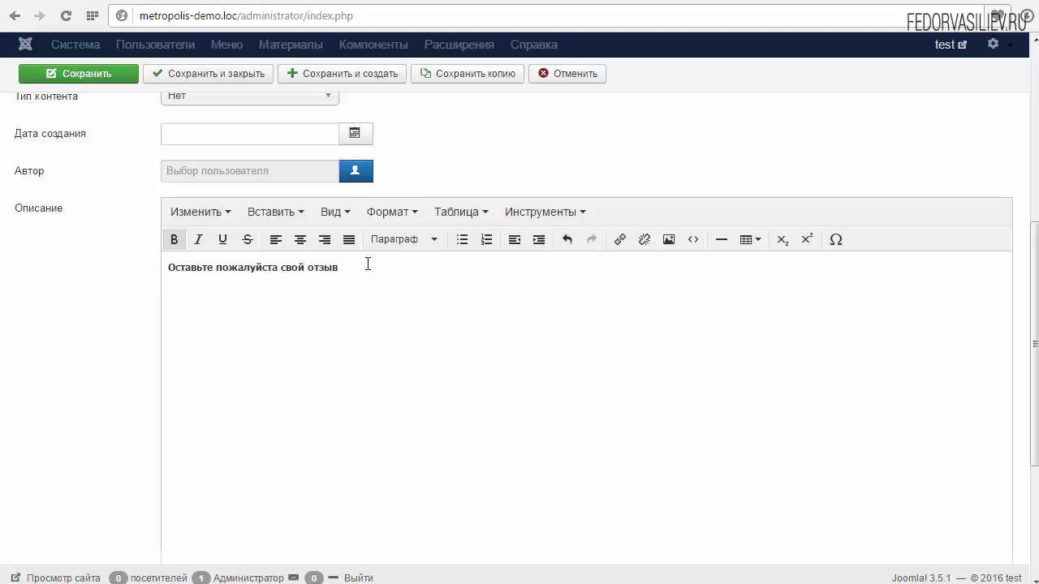
drag(355, 269, 166, 267)
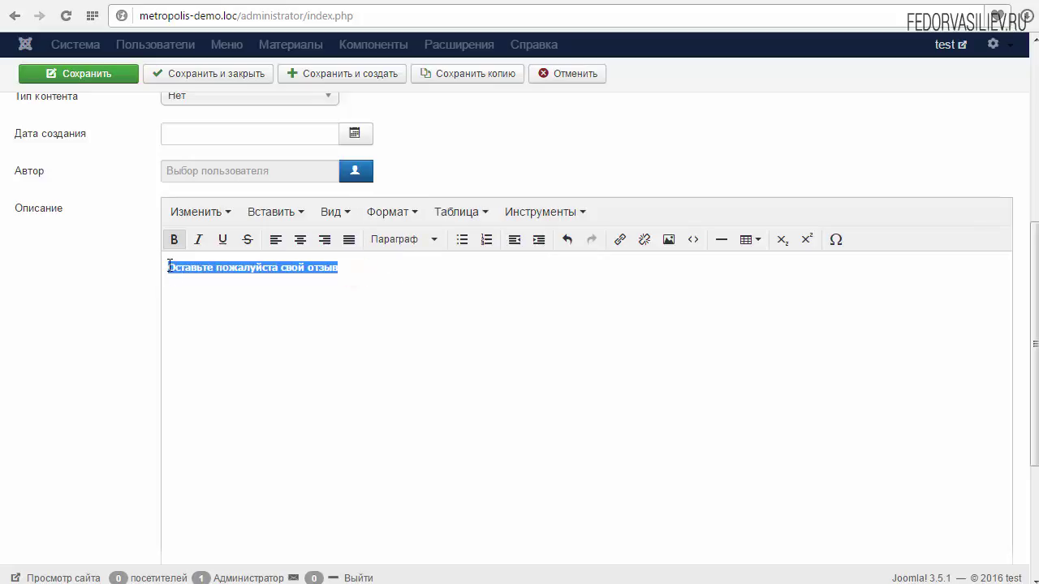
click(167, 264)
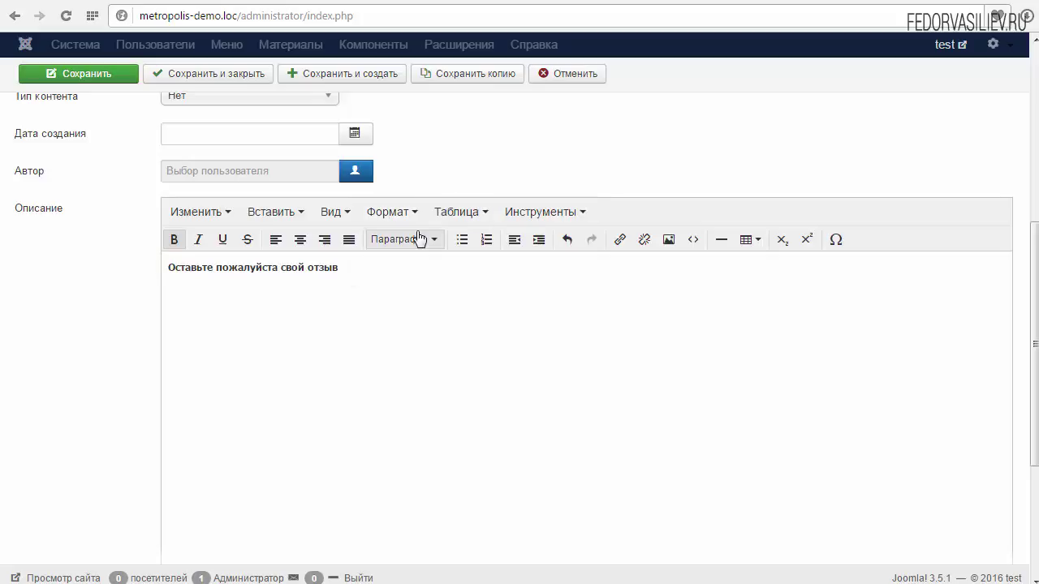
click(365, 282)
Step: Save the rating group "первая" and close its form
scroll(454, 294, up, 4)
scroll(456, 232, down, 4)
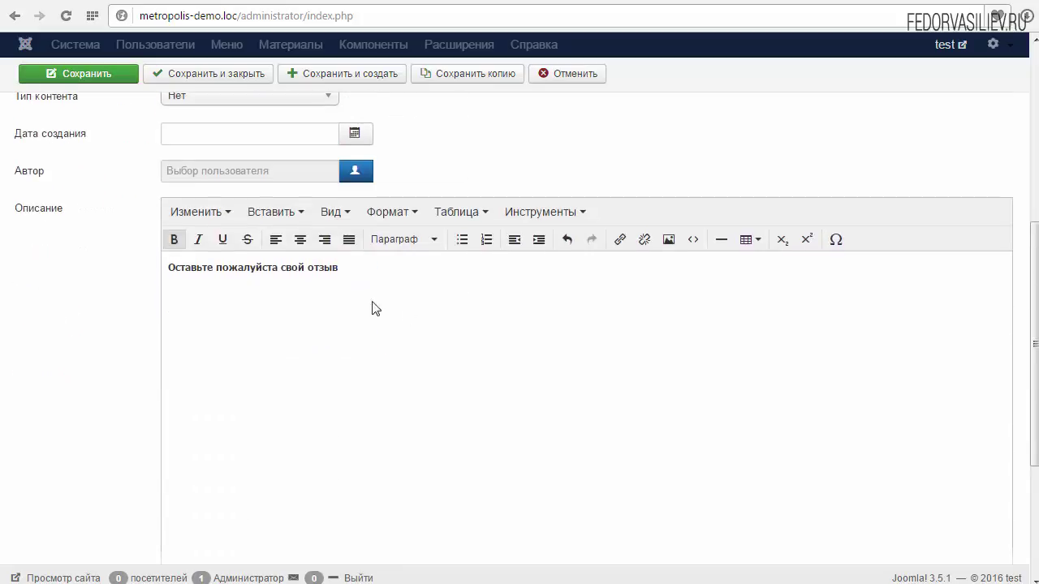
scroll(493, 297, up, 4)
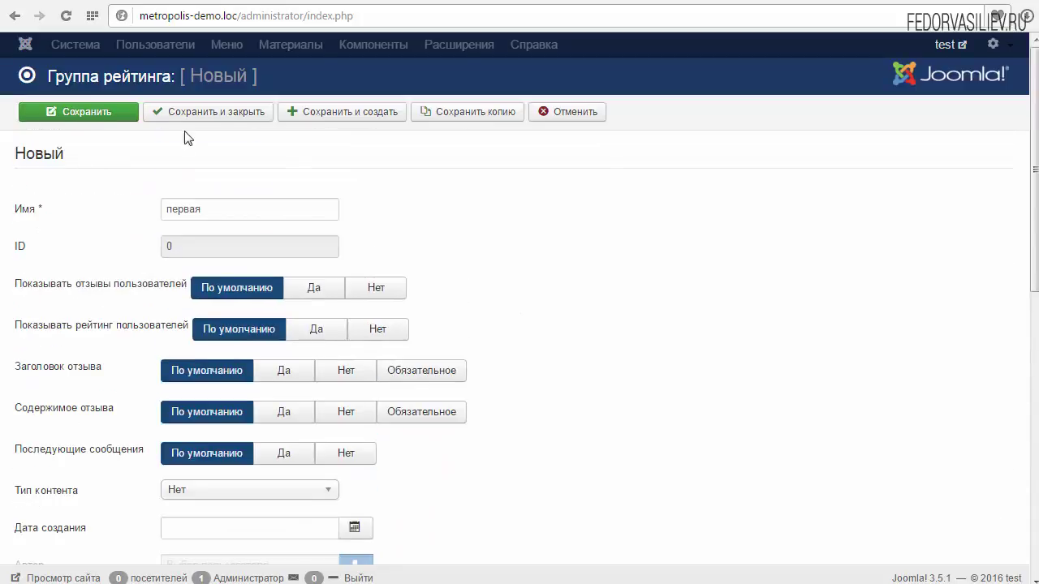
click(215, 112)
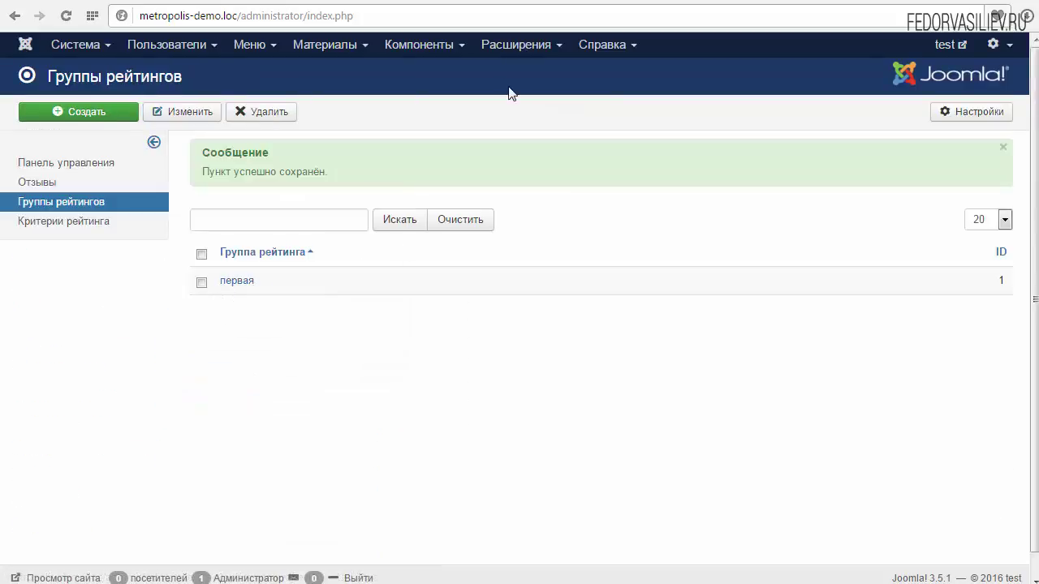
Step: Open the plugin manager and filter the plugins by the state Включено
click(521, 54)
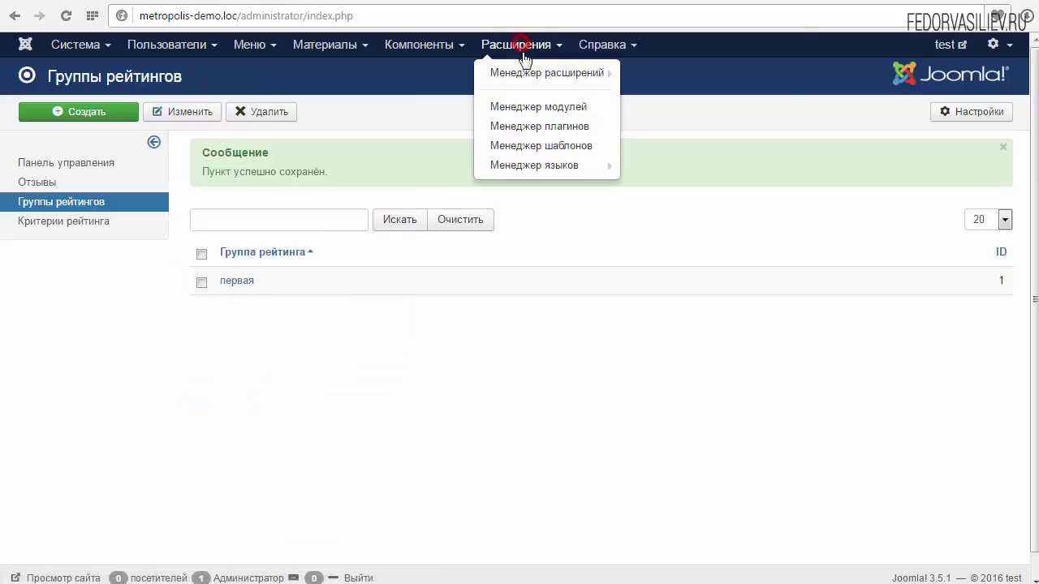
click(549, 125)
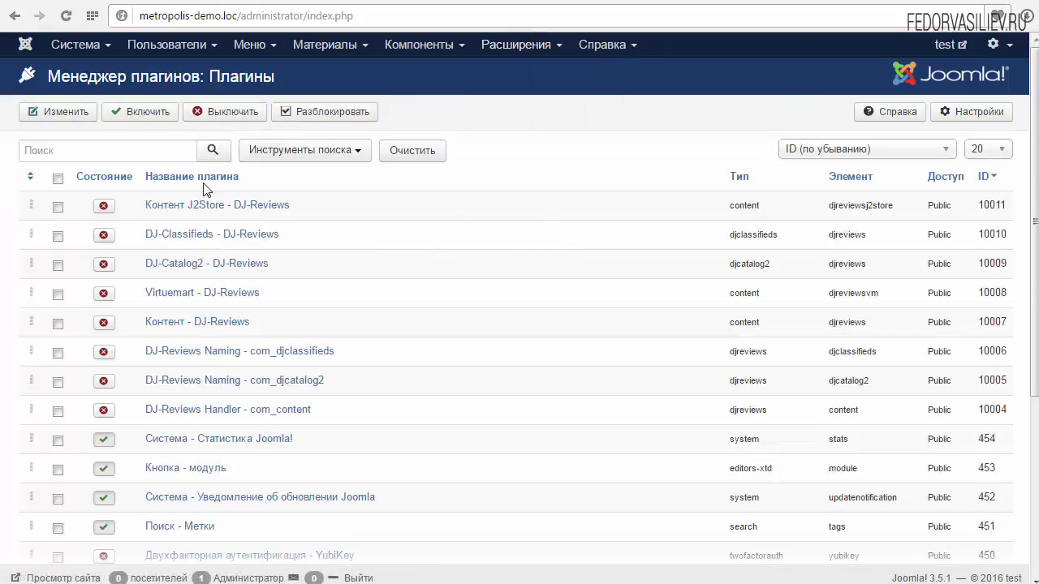
click(296, 154)
click(140, 180)
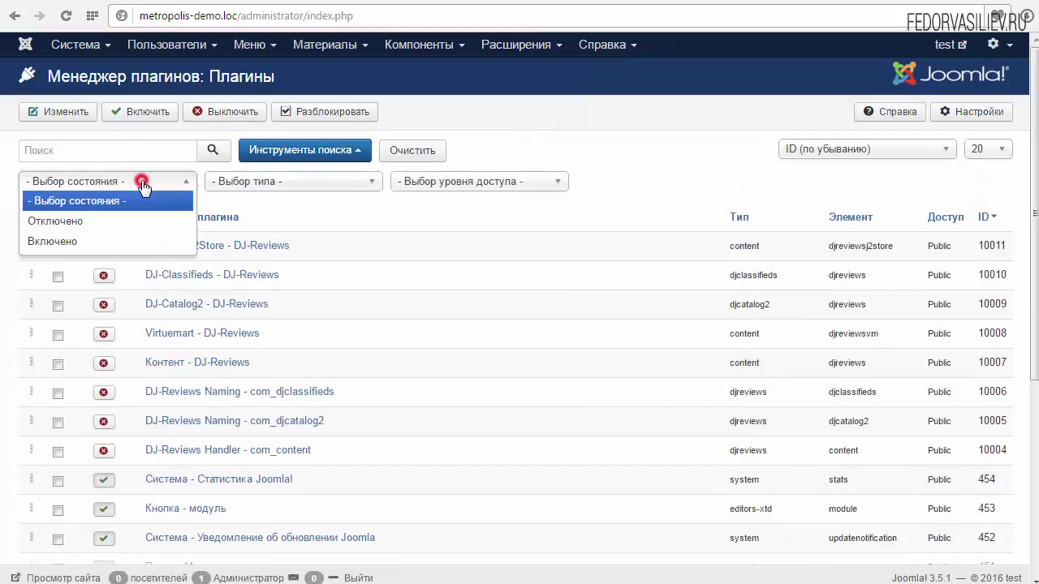
click(100, 237)
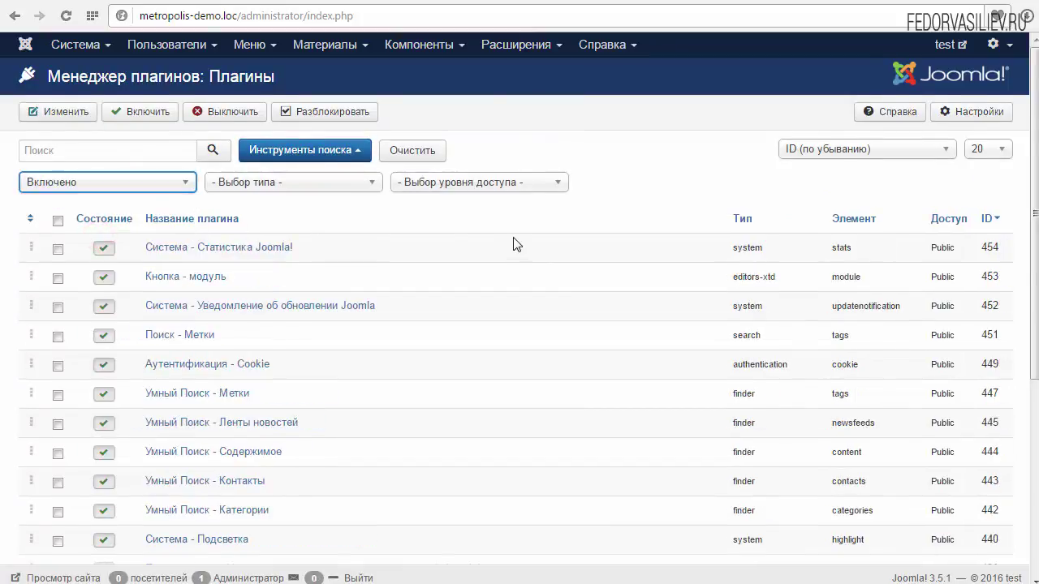
Step: Find the Редактор - TinyMCE plugin on the second page of enabled plugins and open its settings
scroll(515, 244, down, 5)
click(129, 511)
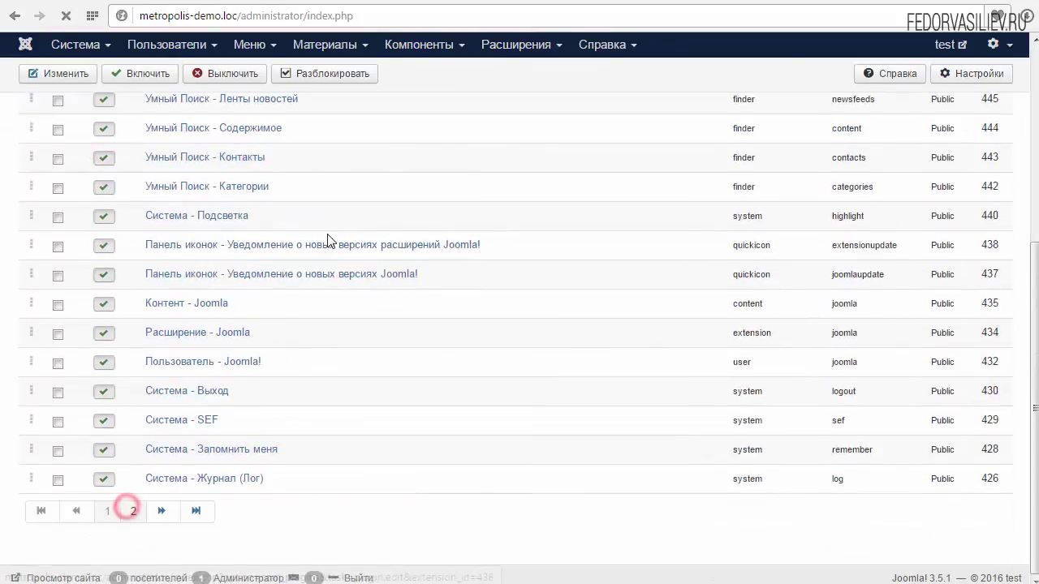
scroll(352, 246, down, 3)
drag(260, 352, 146, 354)
click(254, 347)
click(205, 348)
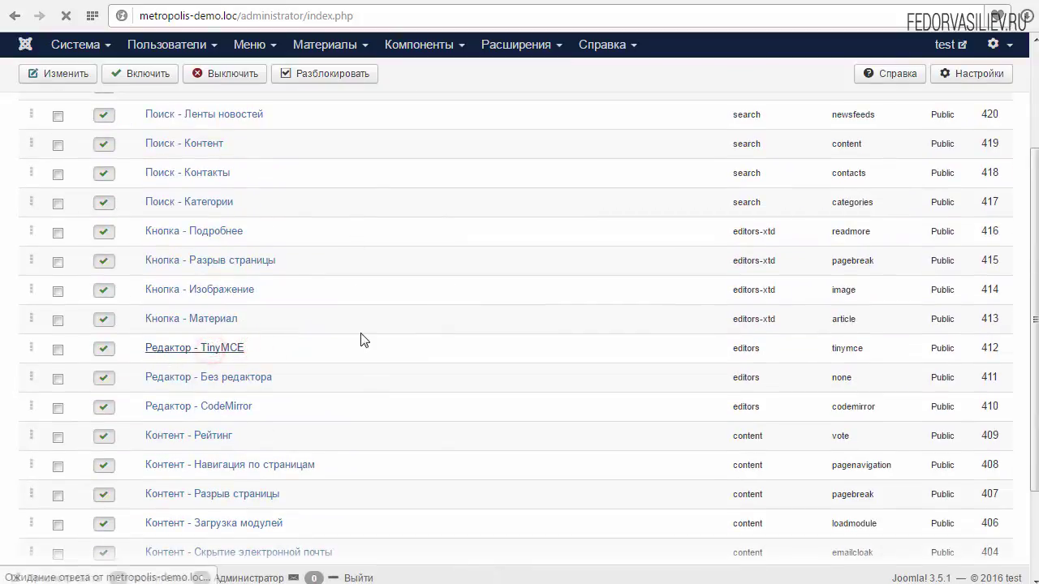
Step: Set the TinyMCE plugin's Режим редактора to Расширенный, save the plugin and close it
scroll(369, 329, down, 2)
scroll(374, 326, down, 1)
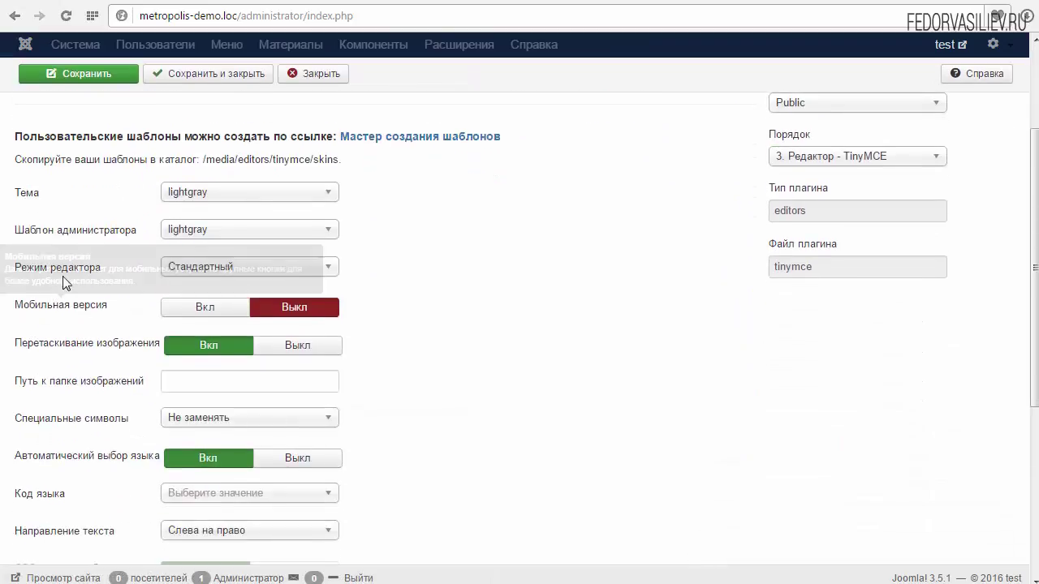
click(196, 274)
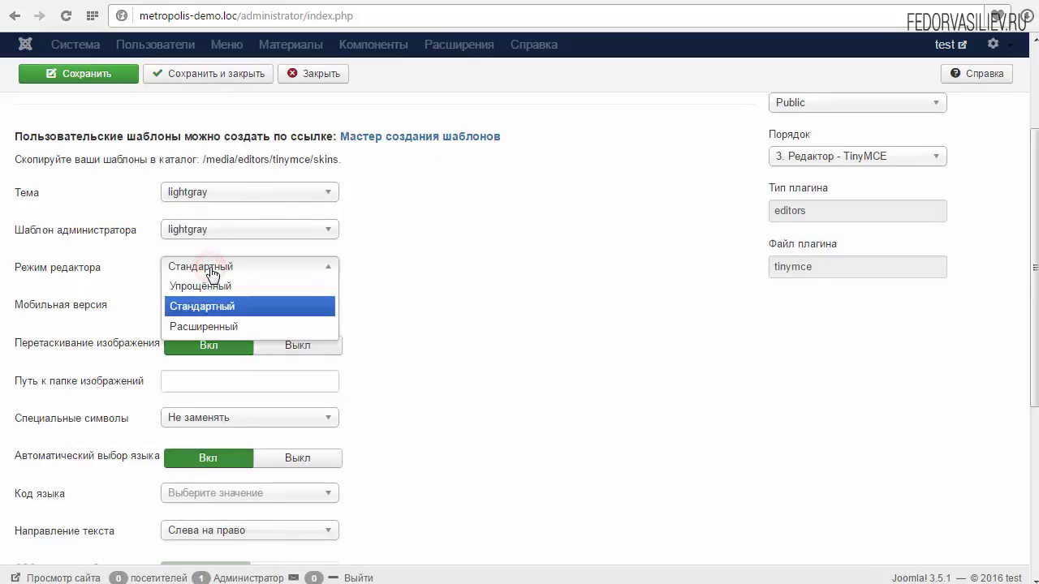
click(209, 327)
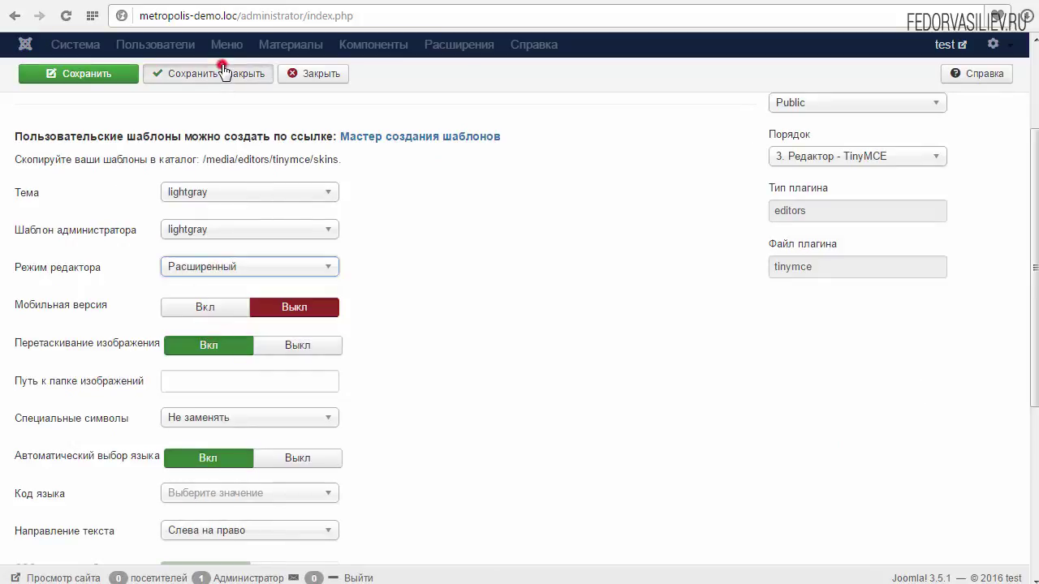
click(220, 73)
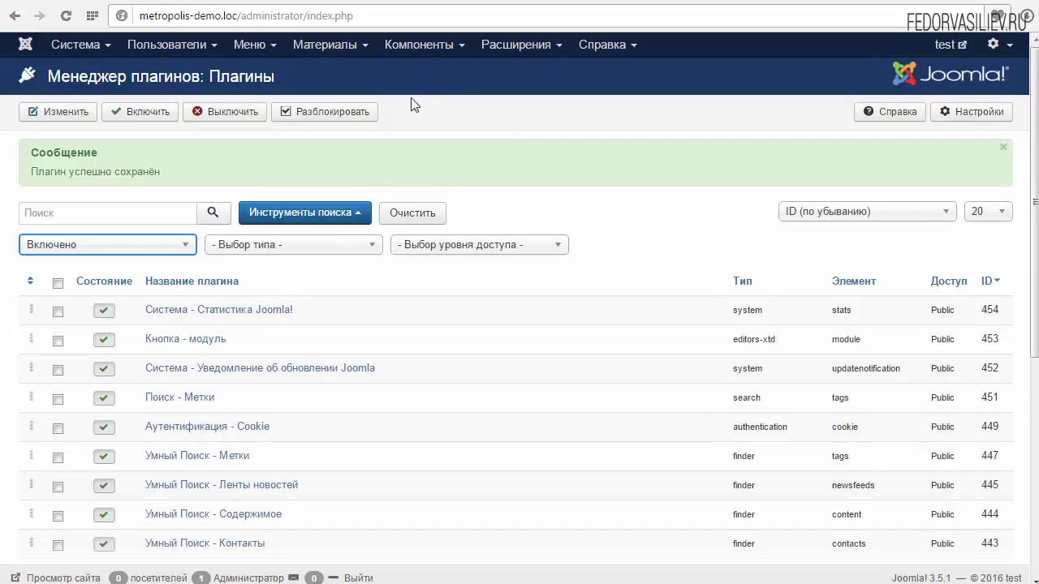
Step: Open the rating group "первая" for editing in the DJ-Reviews component
click(417, 44)
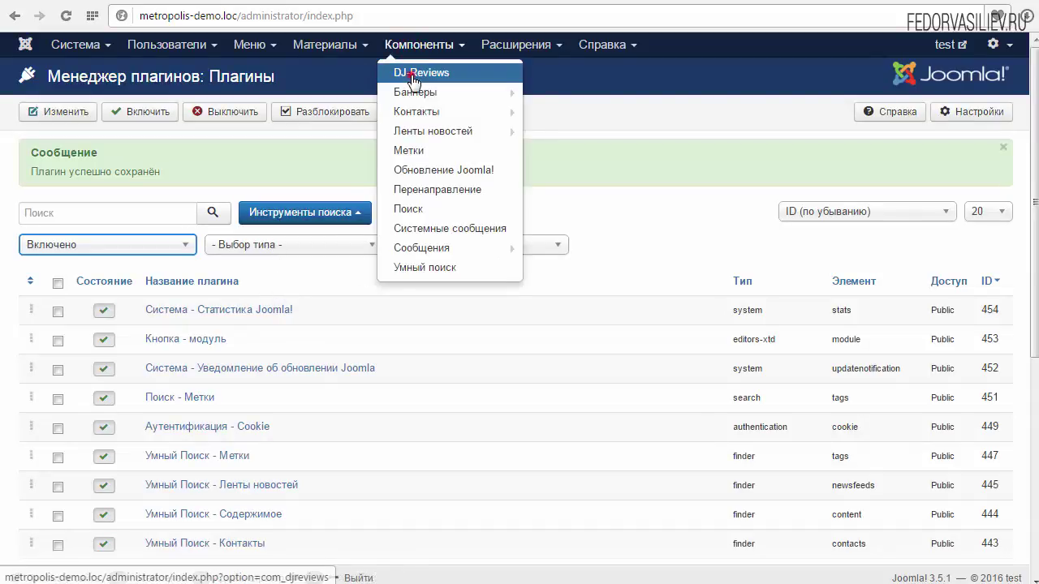
click(410, 74)
click(333, 172)
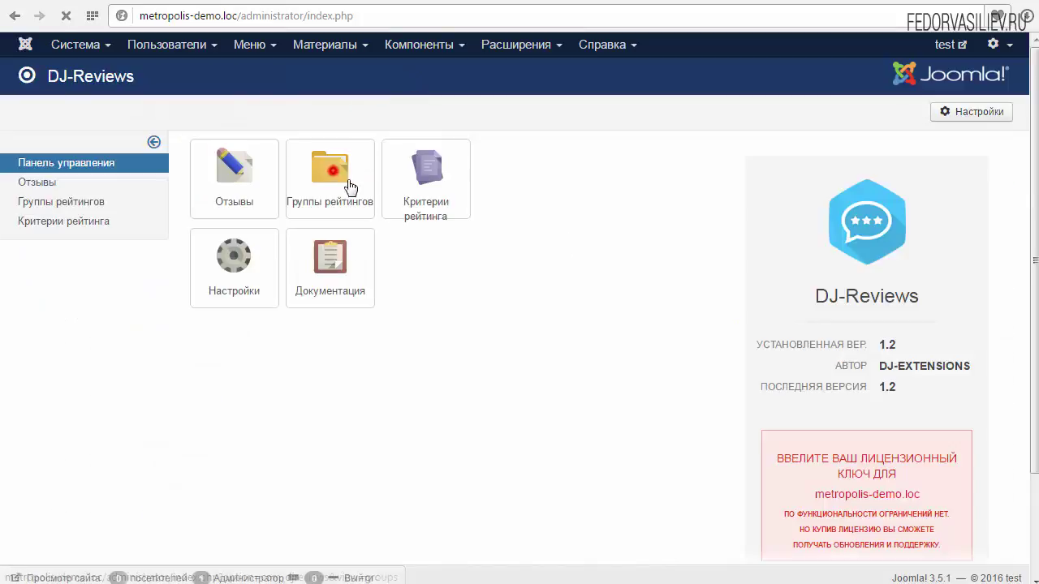
click(234, 218)
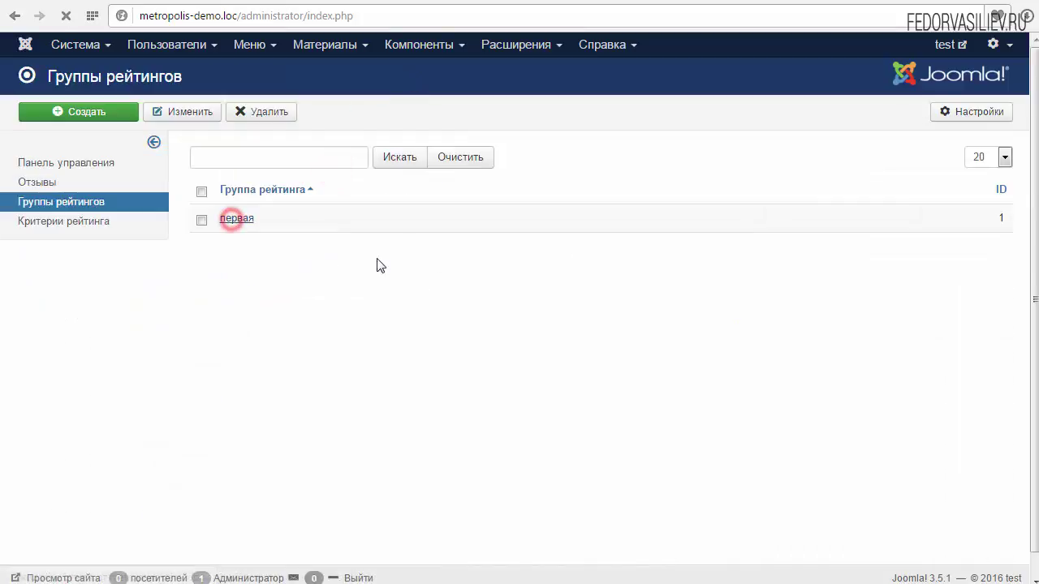
Step: Colour the description text "Оставьте пожалуйста свой отзыв" green with the custom colour 4f8a01, then save and close the rating group
scroll(441, 268, down, 5)
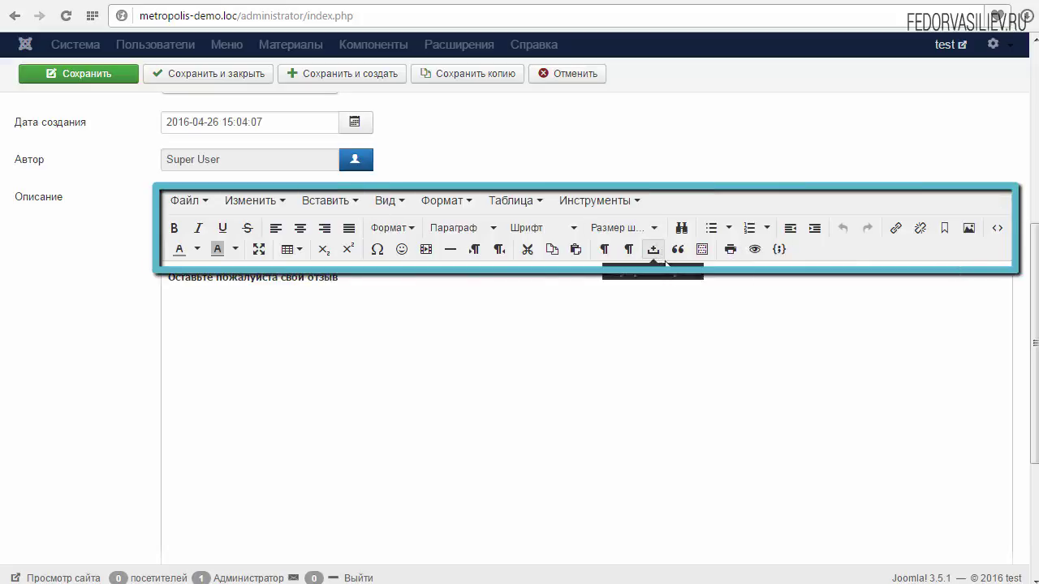
drag(346, 278, 89, 278)
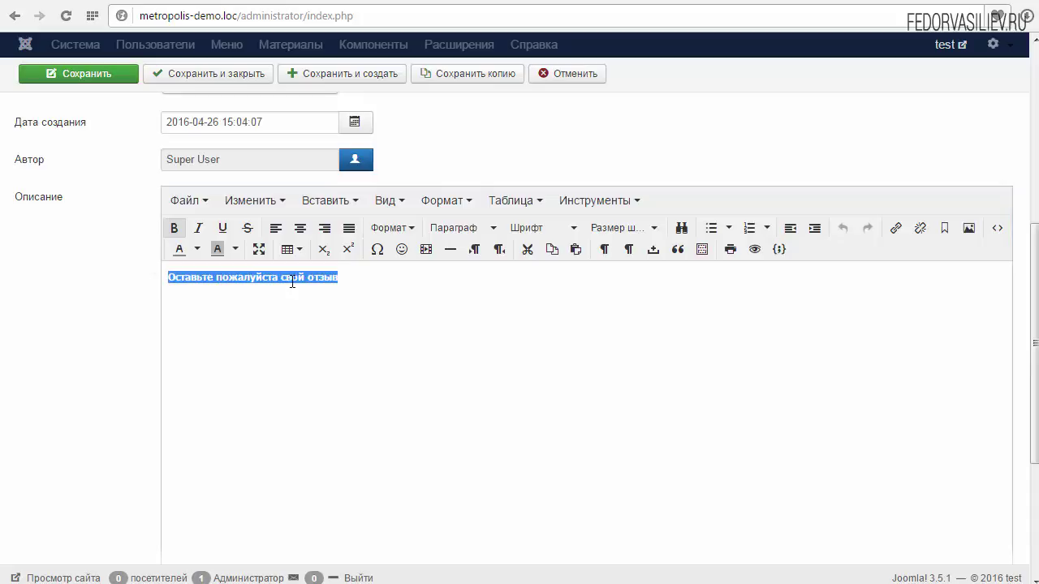
click(197, 249)
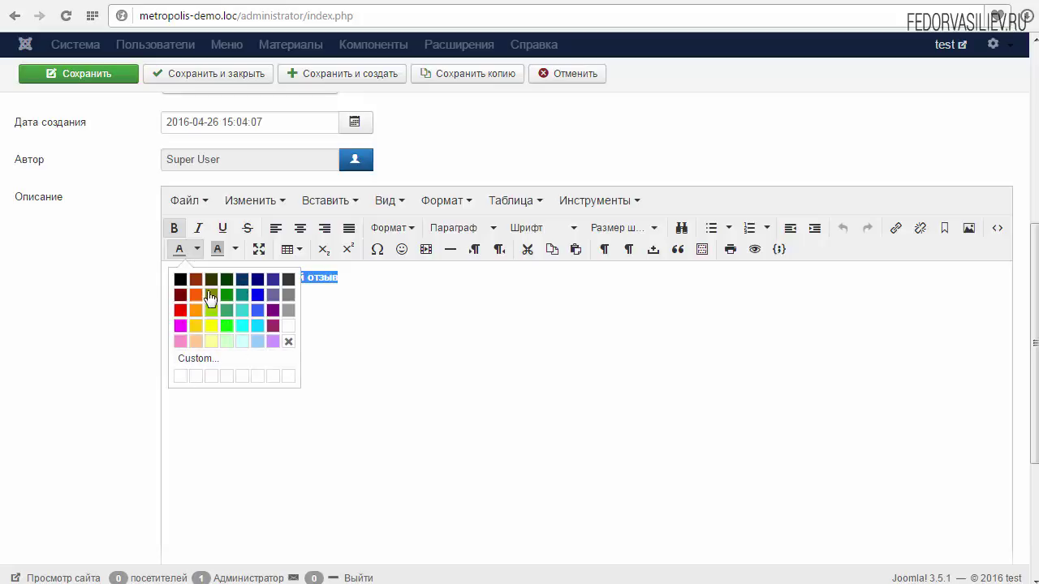
click(193, 359)
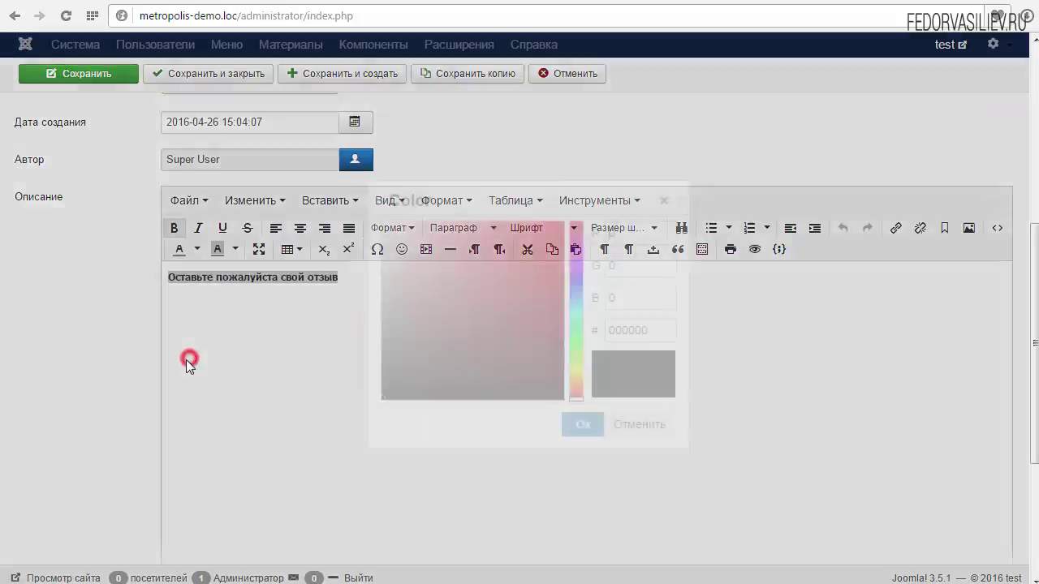
click(576, 359)
drag(545, 332, 560, 306)
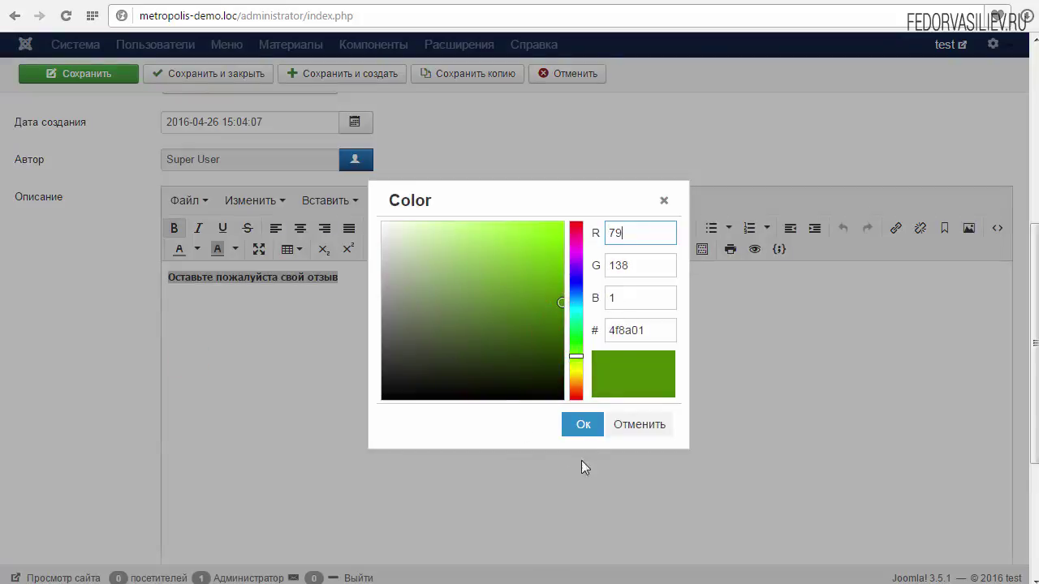
click(582, 425)
click(359, 315)
drag(356, 276, 100, 272)
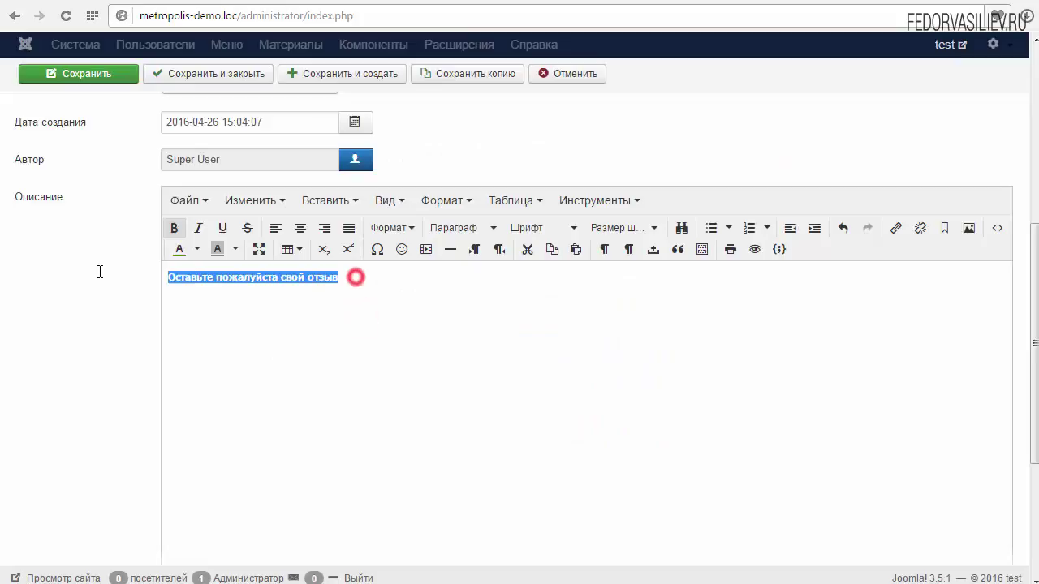
click(355, 278)
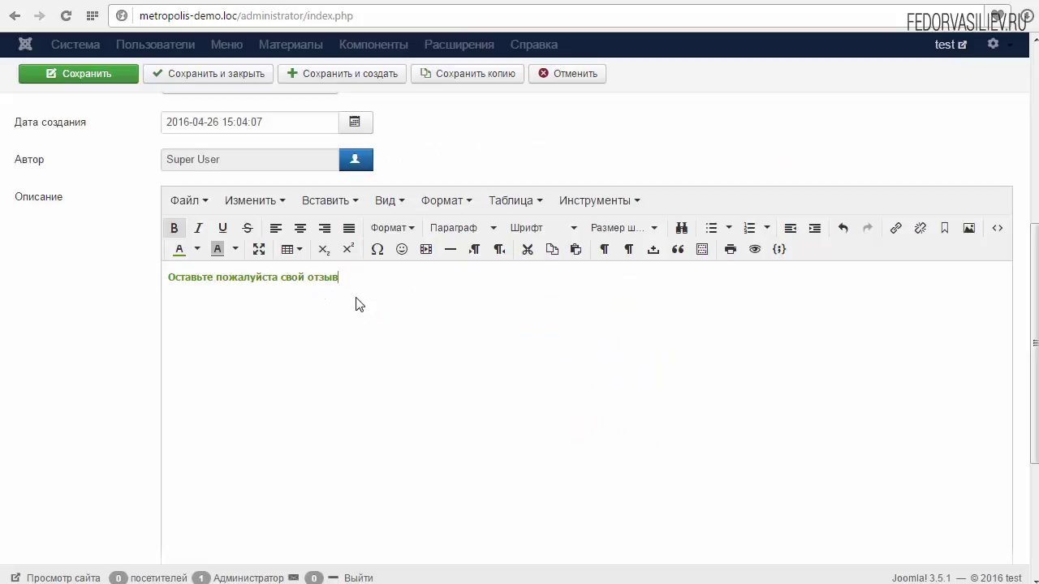
scroll(423, 280, up, 5)
click(203, 112)
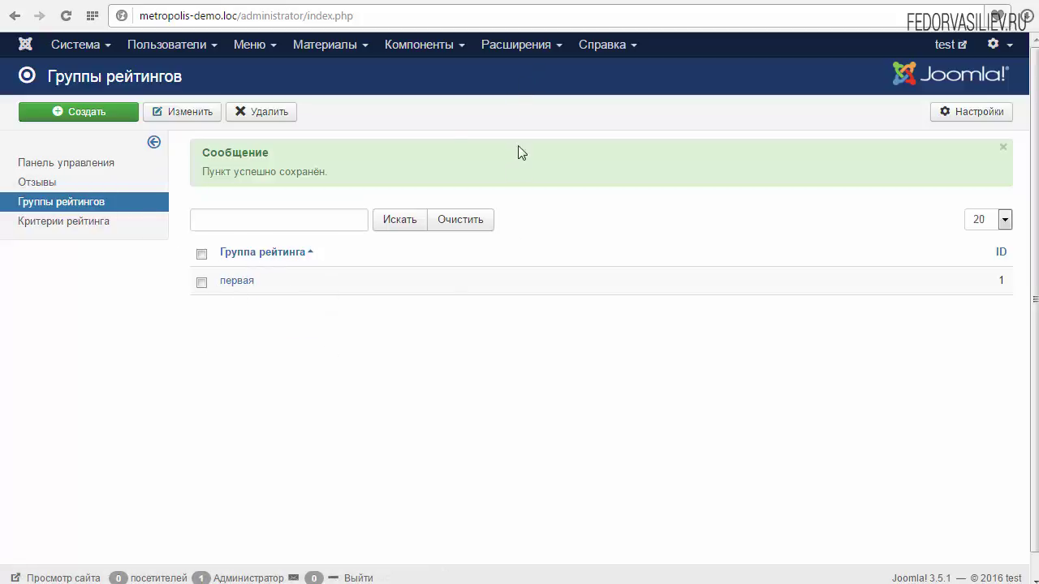
Step: Open the plugin manager and filter the plugins by the state Отключено
click(526, 45)
click(538, 126)
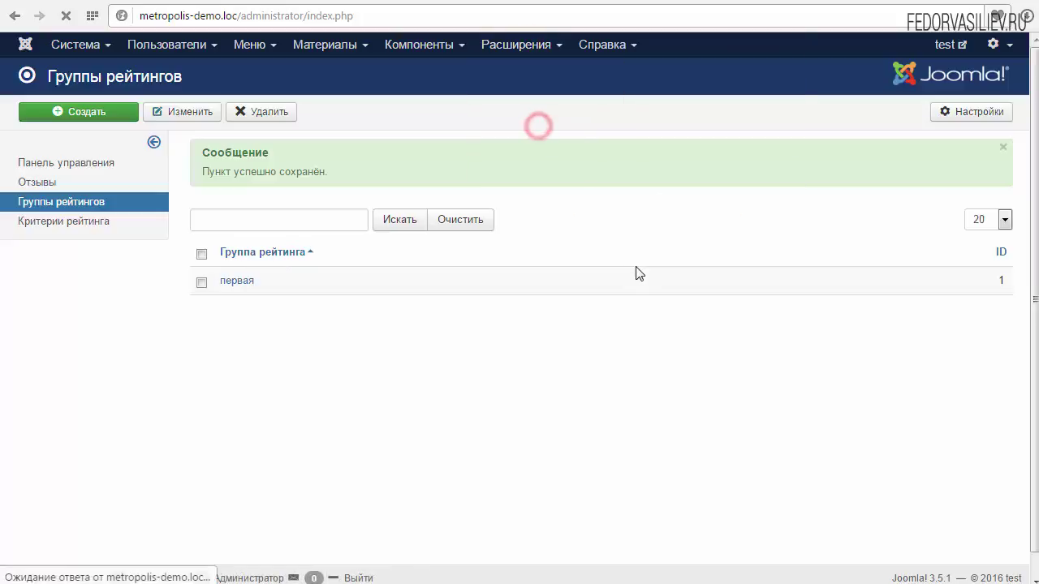
click(163, 188)
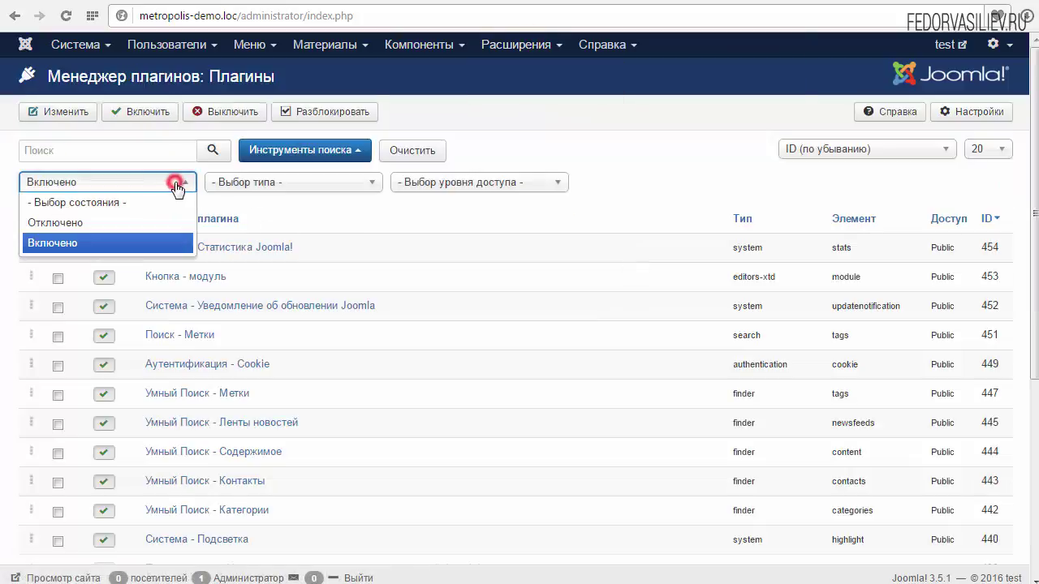
click(132, 223)
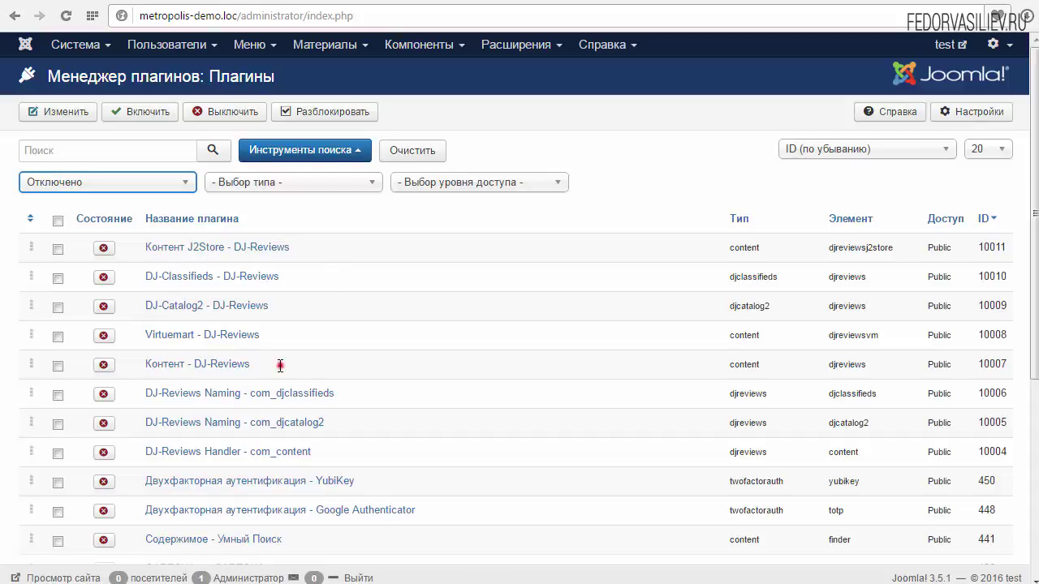
Step: Open the Контент - DJ-Reviews plugin and set its state to Включено
drag(279, 366, 149, 367)
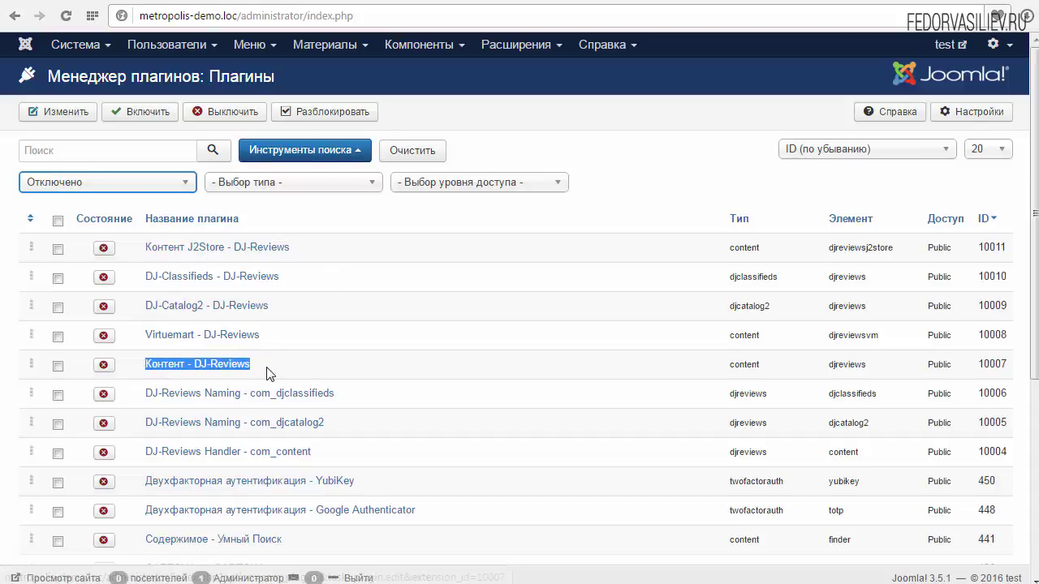
click(153, 370)
click(800, 211)
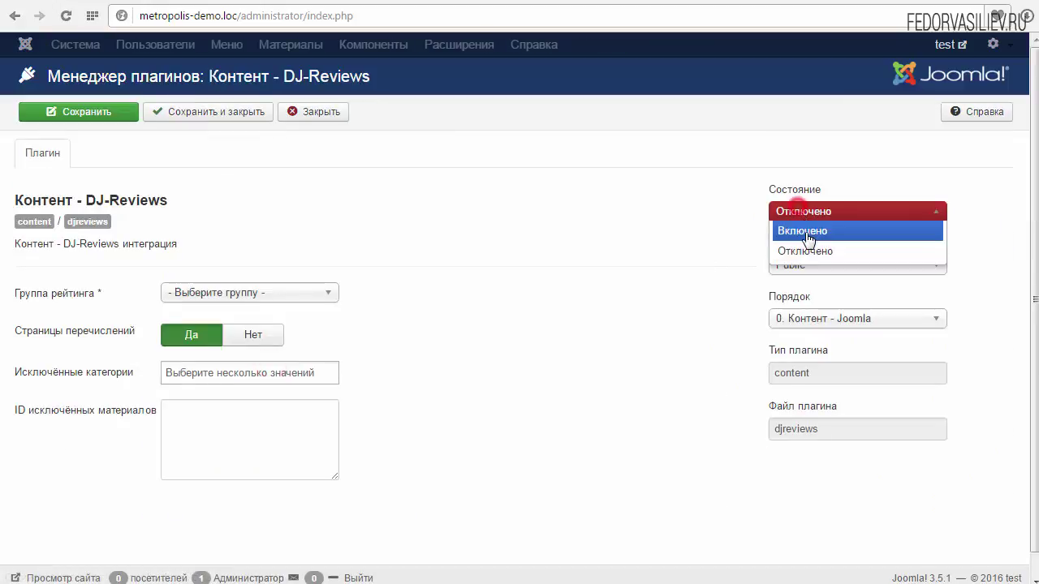
click(805, 232)
Step: Select "первая" as the rating group of the Контент - DJ-Reviews plugin
double_click(91, 294)
click(215, 293)
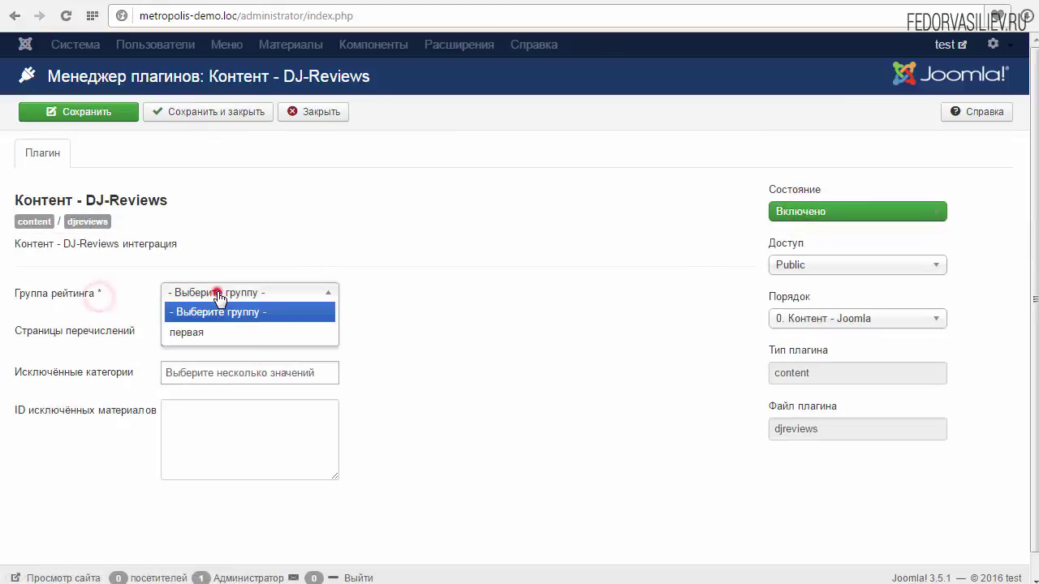
click(216, 294)
click(216, 291)
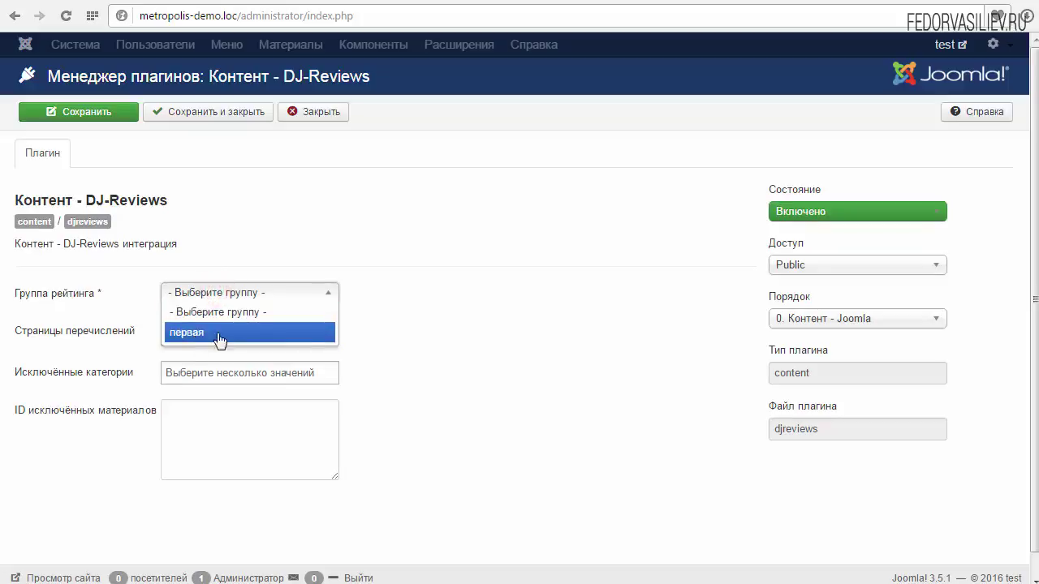
click(408, 316)
click(177, 334)
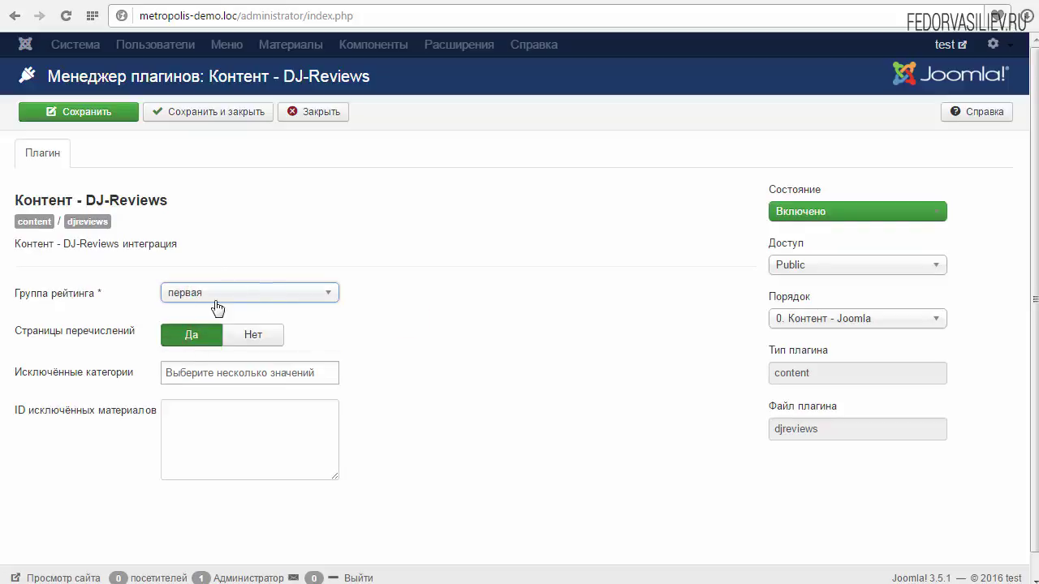
mouse_move(95, 310)
click(185, 289)
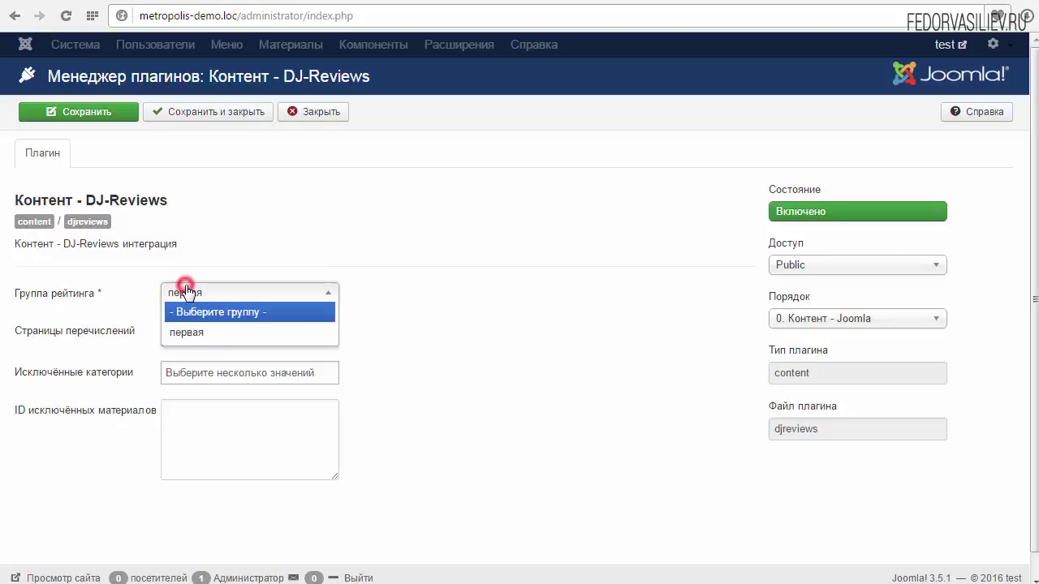
click(189, 336)
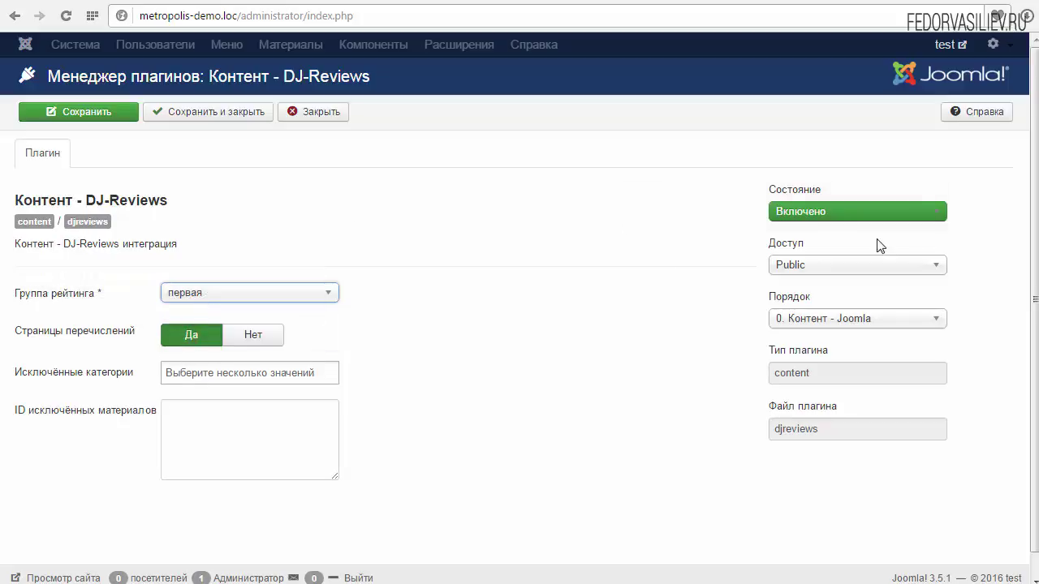
Step: Switch to the host.loc sample article and examine its rating criteria and user reviews
click(691, 4)
click(767, 4)
click(167, 363)
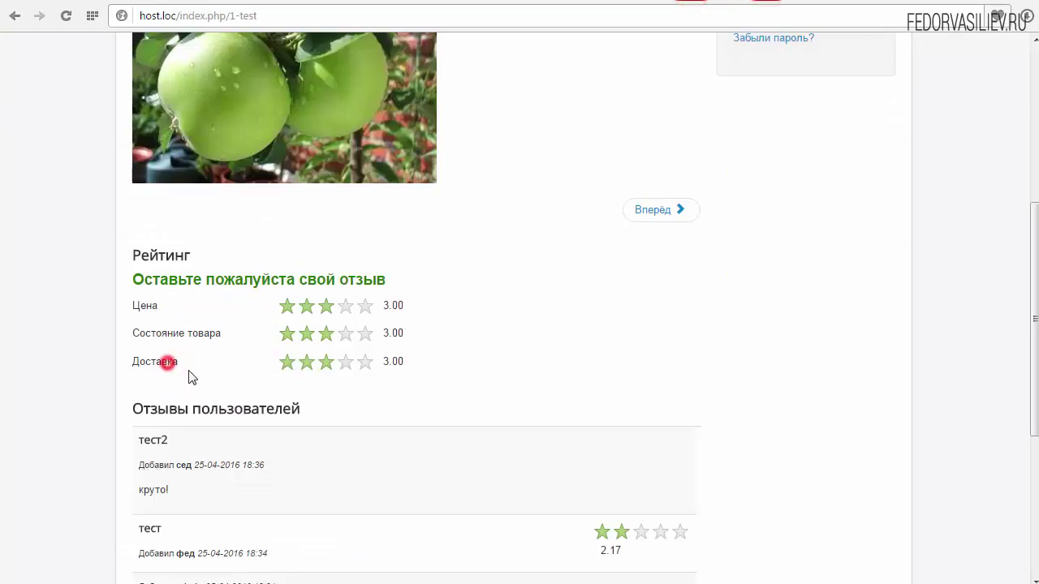
drag(177, 363, 132, 303)
scroll(243, 341, down, 4)
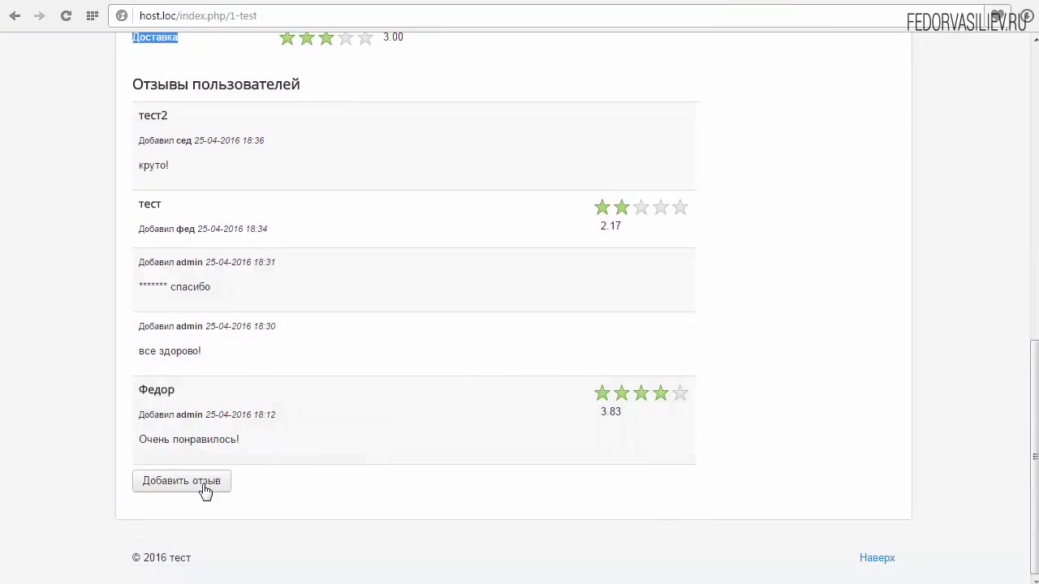
scroll(257, 288, up, 4)
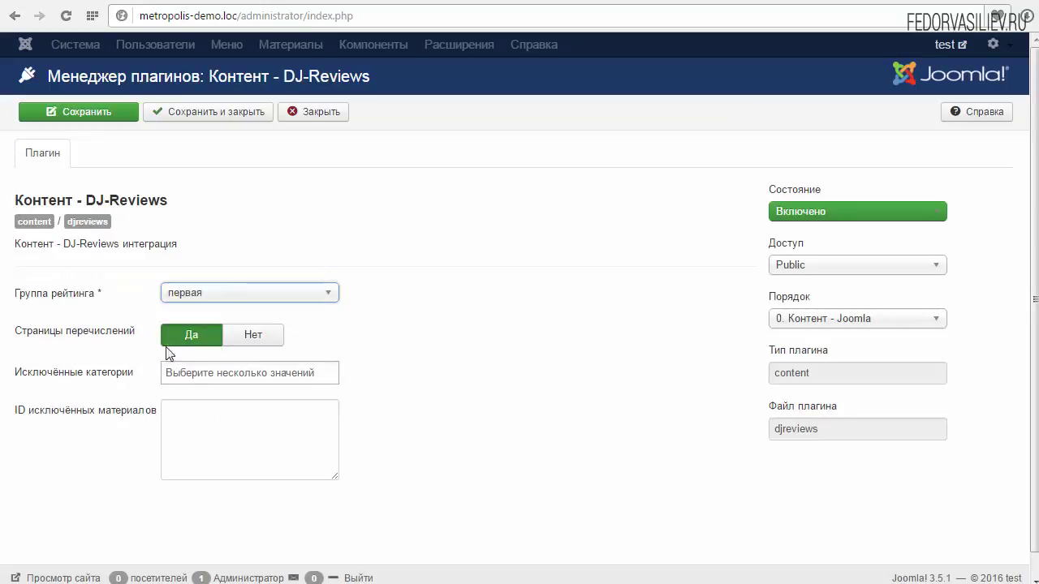
Step: Read the hints for excluded categories and excluded article IDs, then save and close the Контент - DJ-Reviews plugin
mouse_move(40, 386)
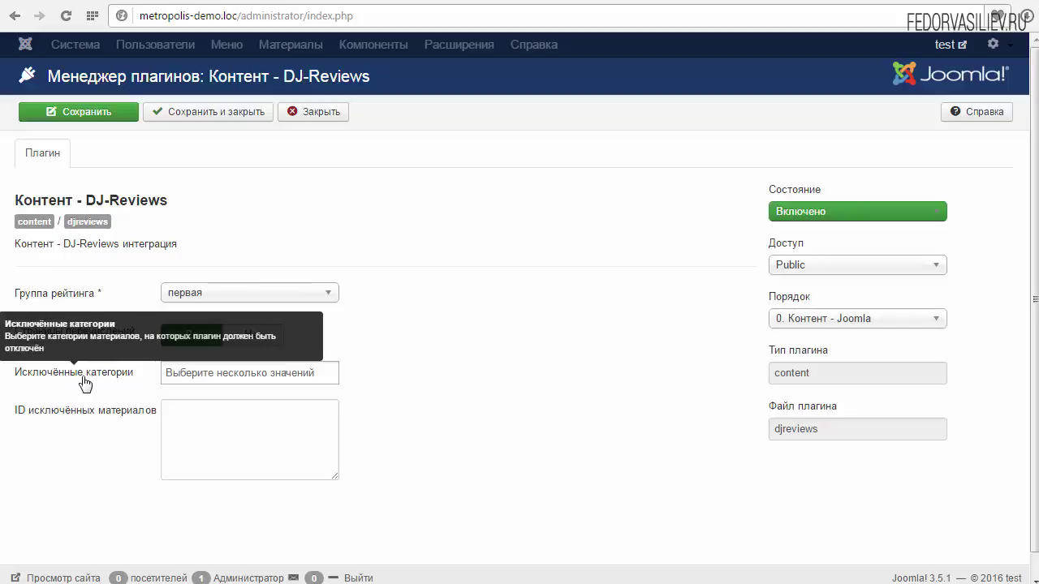
mouse_move(64, 419)
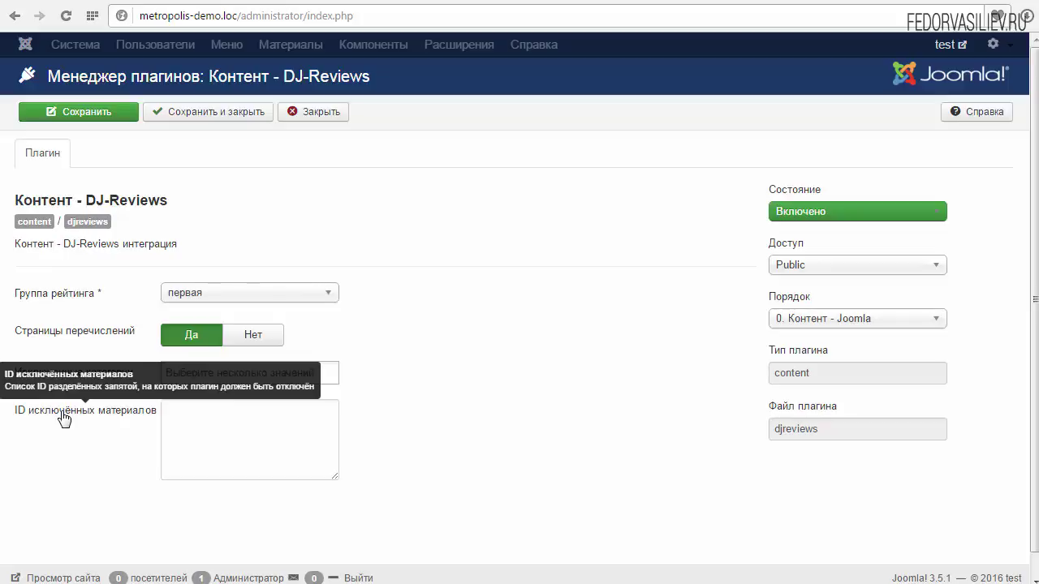
click(223, 420)
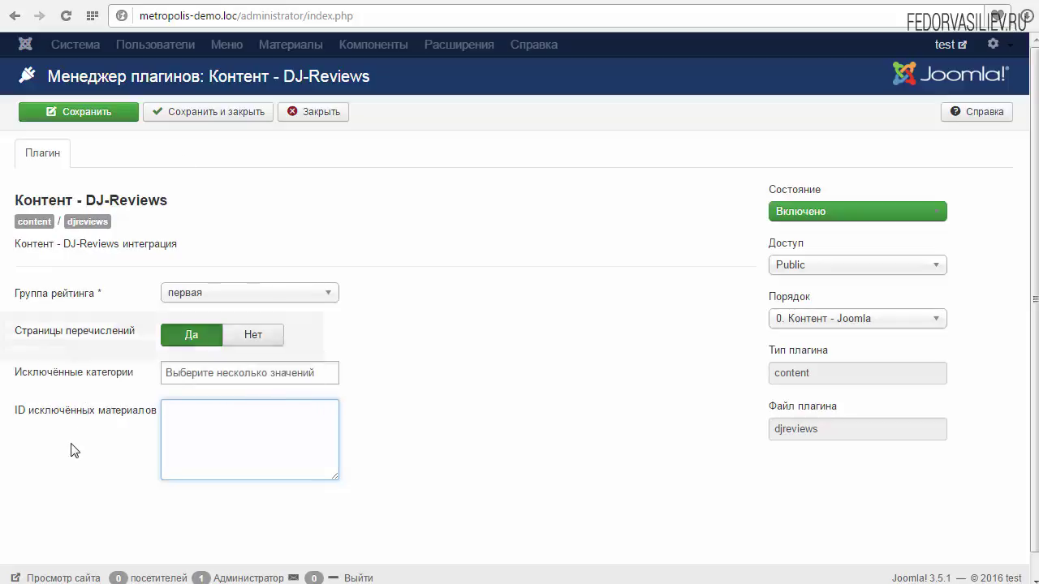
click(205, 114)
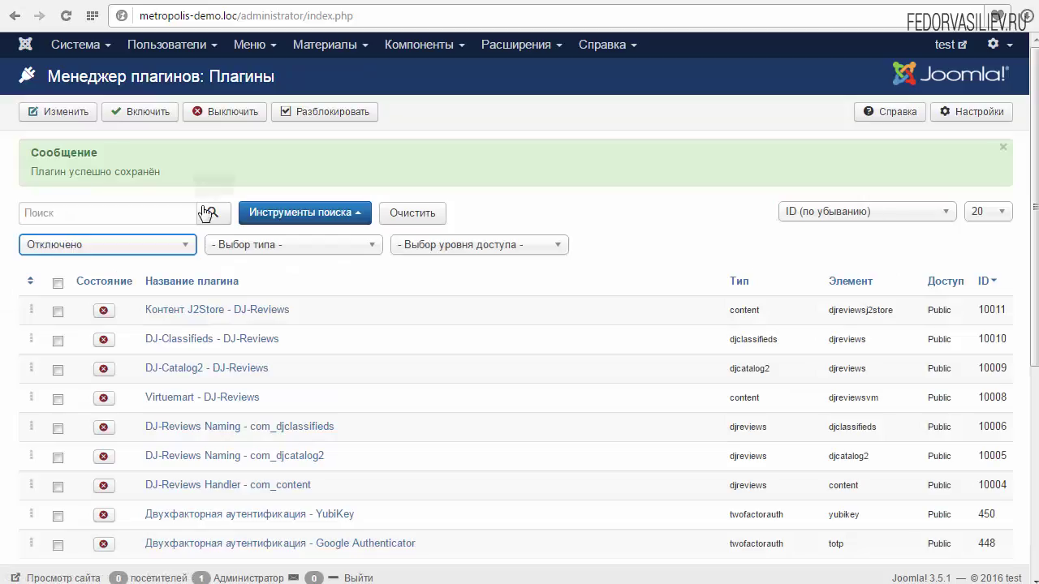
Step: Open the article manager and check the ID of the article "тест"
click(318, 47)
click(333, 70)
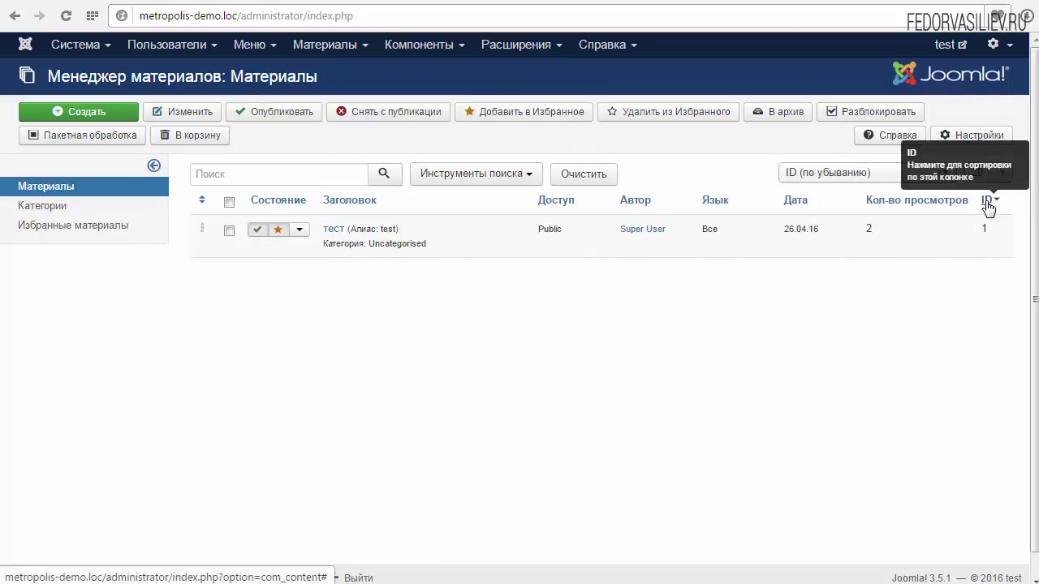
click(995, 227)
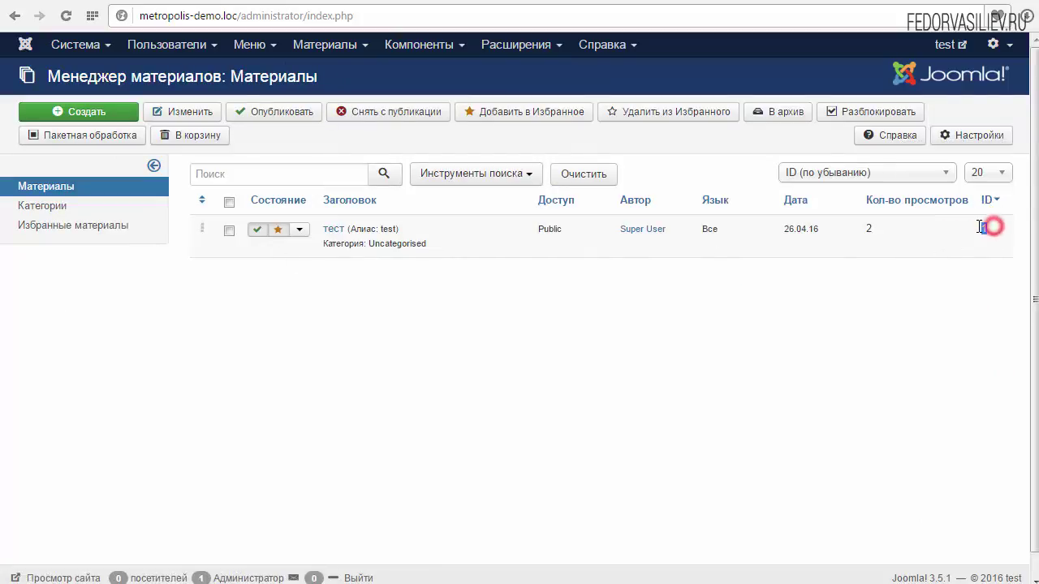
click(1005, 226)
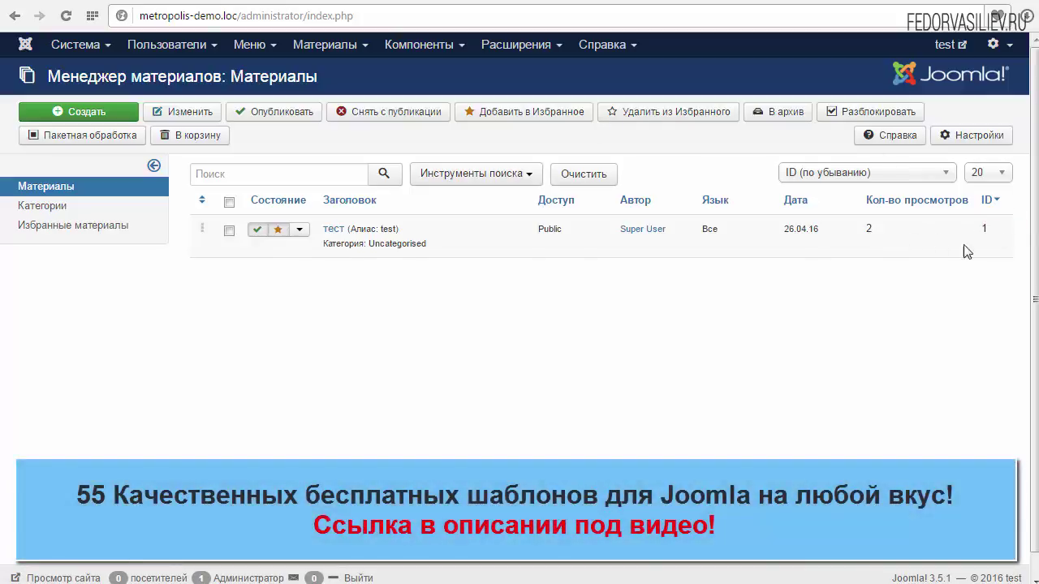
Step: Open the DJ-Reviews component's control panel
click(542, 45)
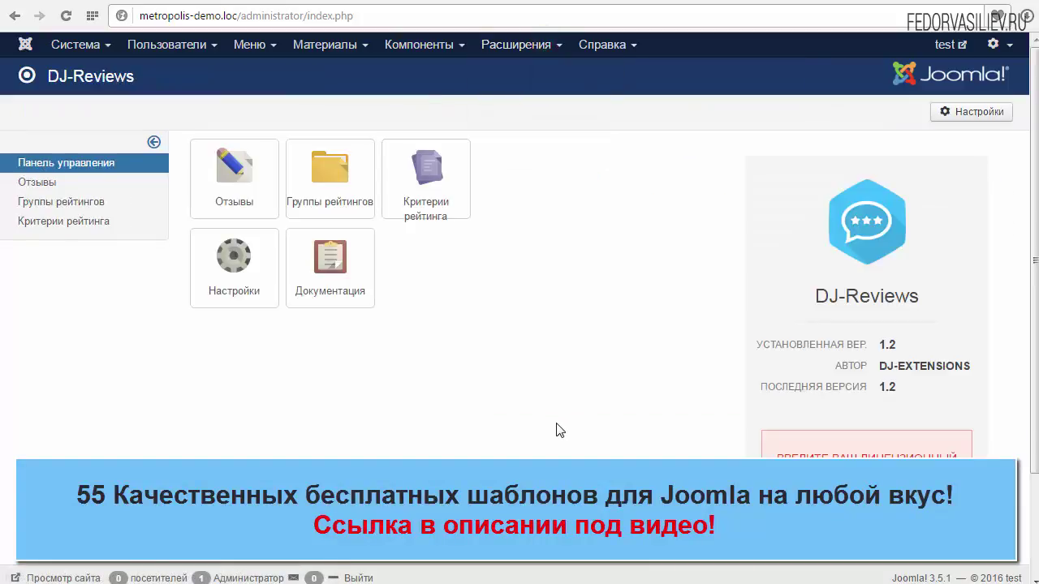